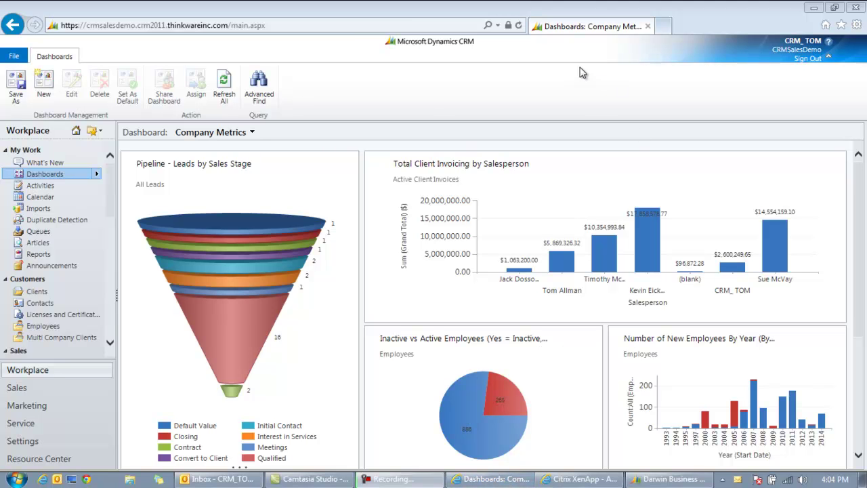
- Go to the CRM Processes list under Settings in Outlook and start a new process
left_click(231, 478)
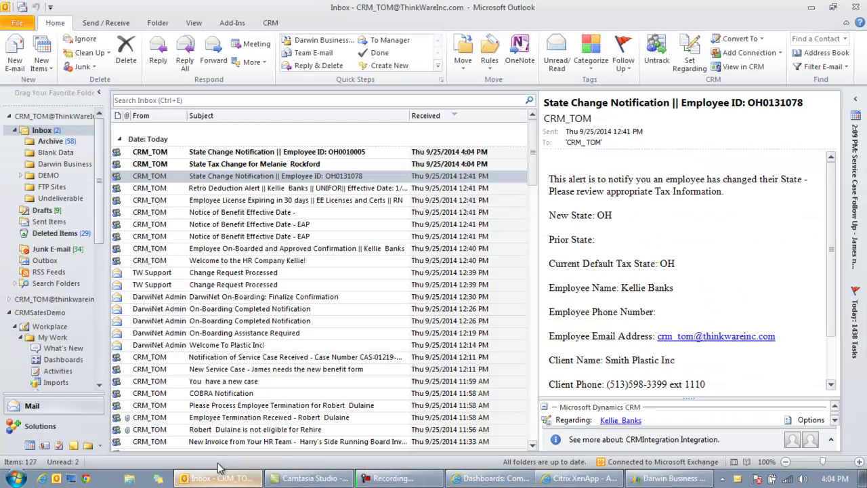
left_click_drag(100, 165, 68, 360)
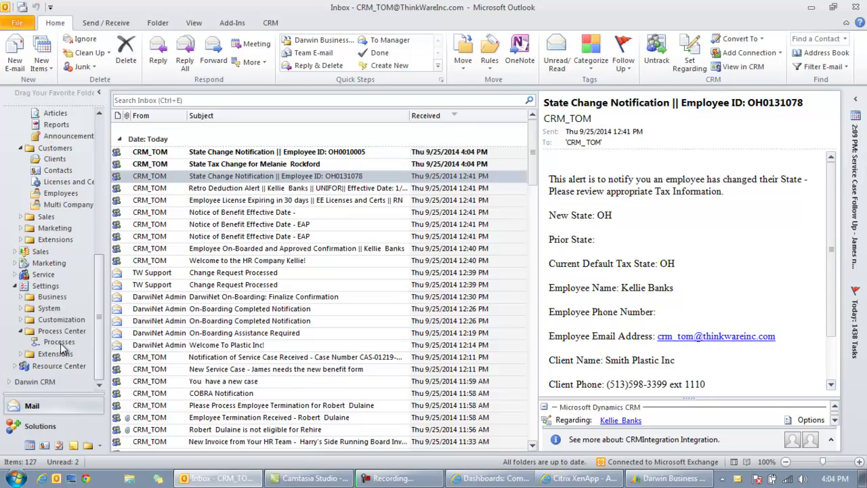
left_click(60, 344)
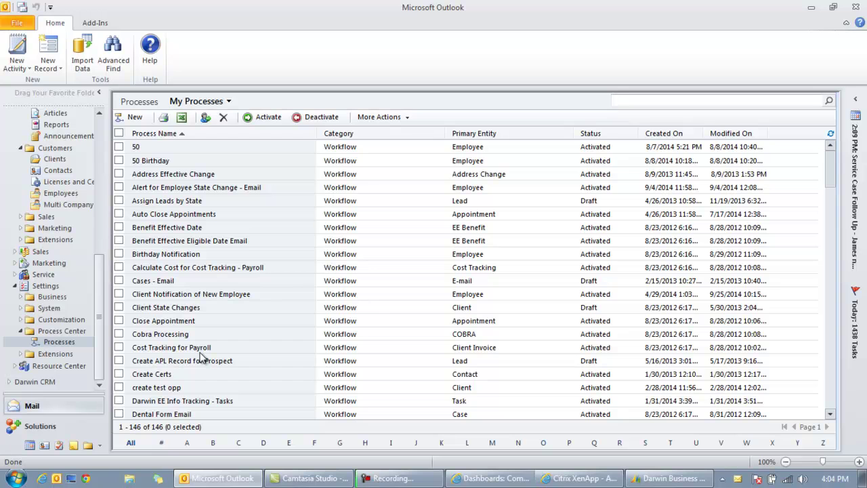
left_click(133, 118)
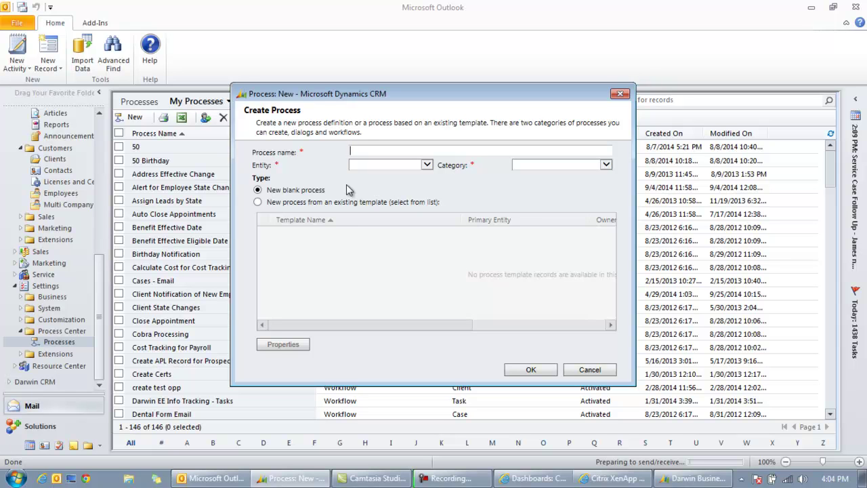
- Name the process 'Appointment and Task for Employee State Change'
type("Appointement and Task for Employe")
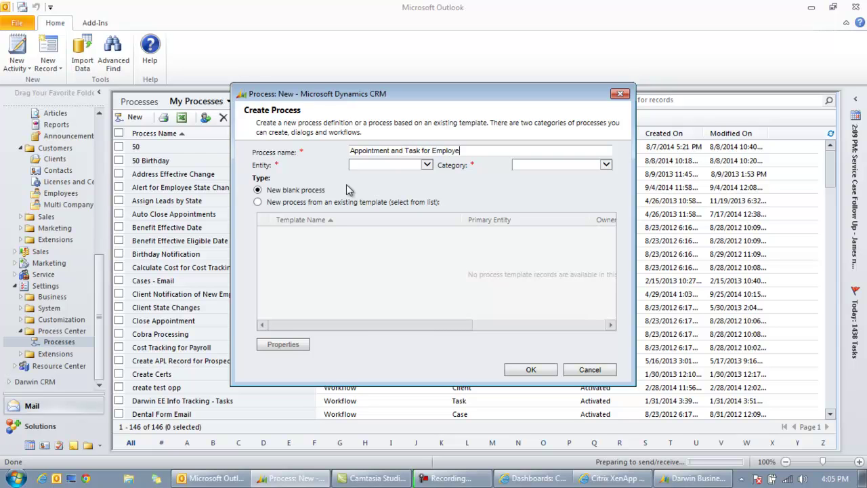
type("e State Change")
- Base the process on the Employee entity with the Workflow category
left_click(426, 165)
left_click_drag(479, 203, 478, 331)
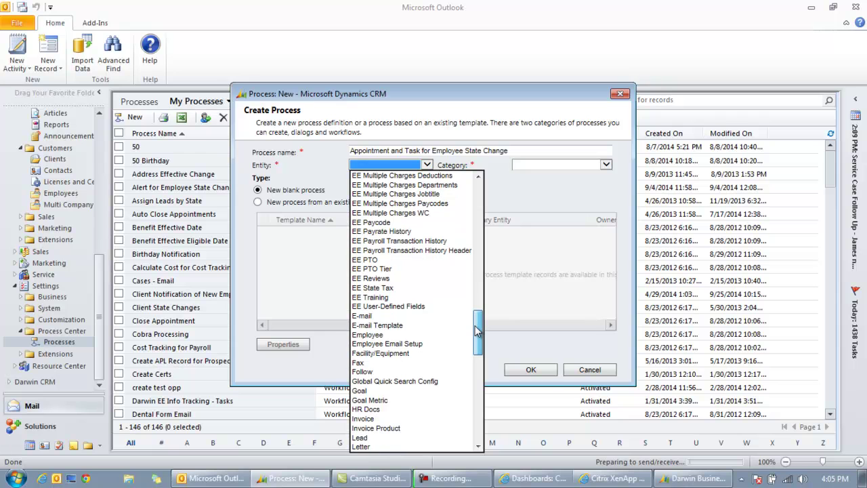
left_click(436, 335)
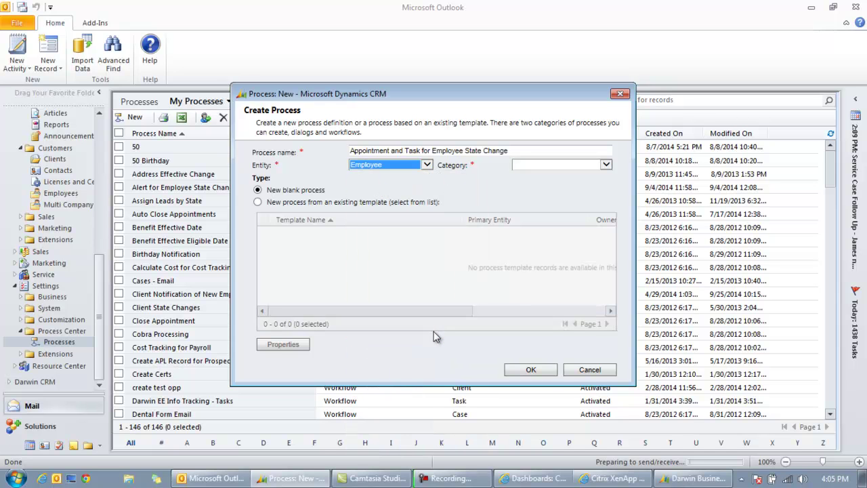
left_click(606, 165)
left_click(541, 196)
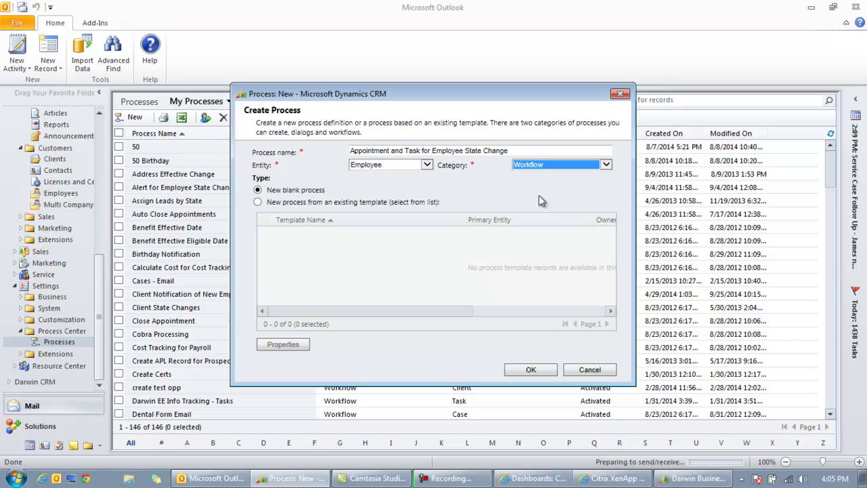
- Create the draft workflow and set its scope to Organization
left_click(534, 372)
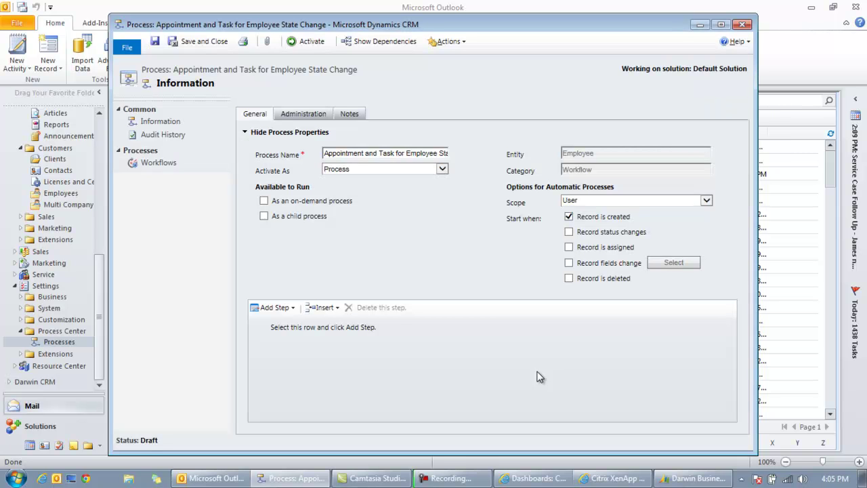
left_click(598, 202)
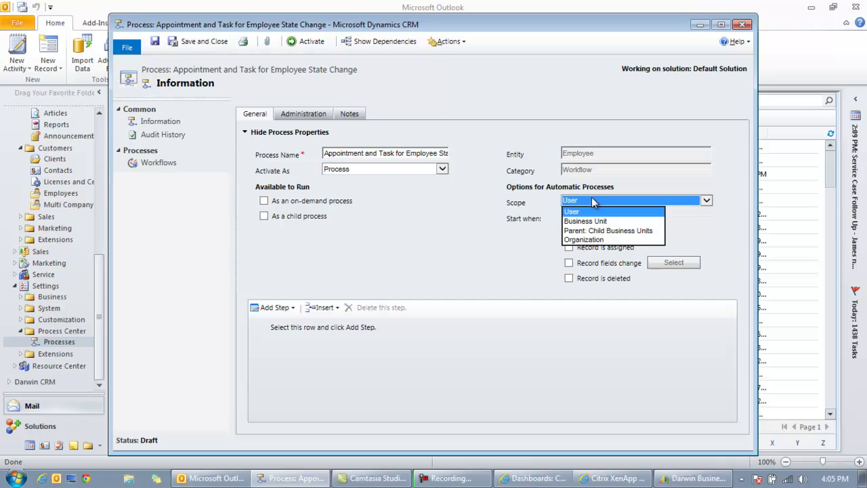
left_click(594, 244)
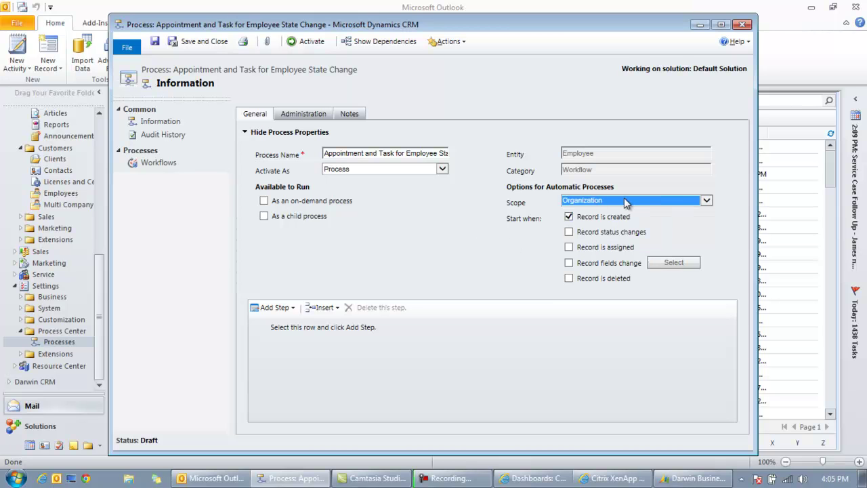
- Trigger the workflow only when the State field changes, not on record creation
left_click(569, 219)
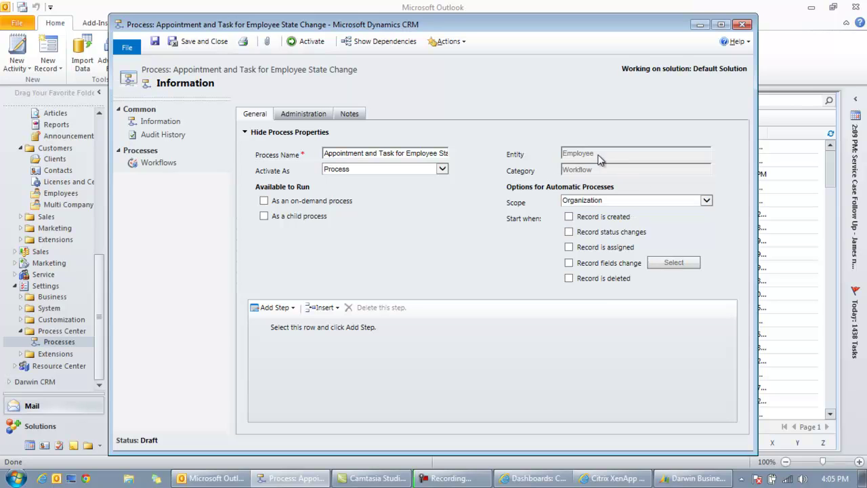
left_click(569, 264)
left_click(673, 264)
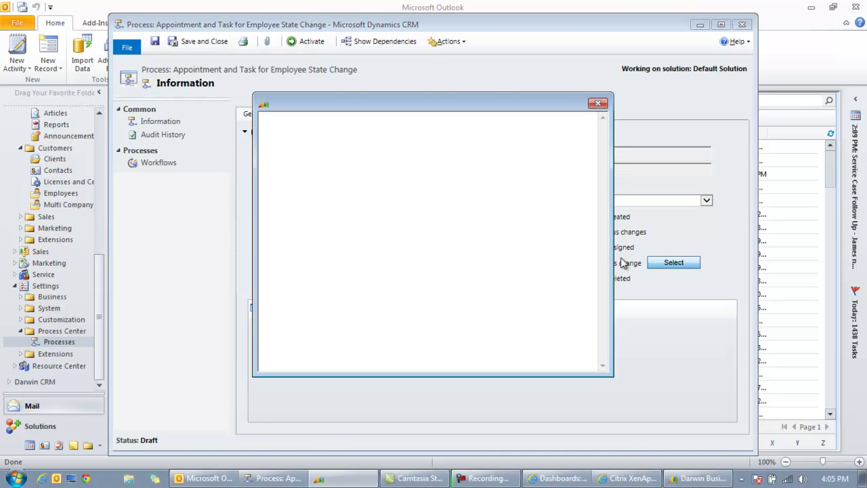
left_click_drag(596, 181, 594, 299)
left_click(275, 262)
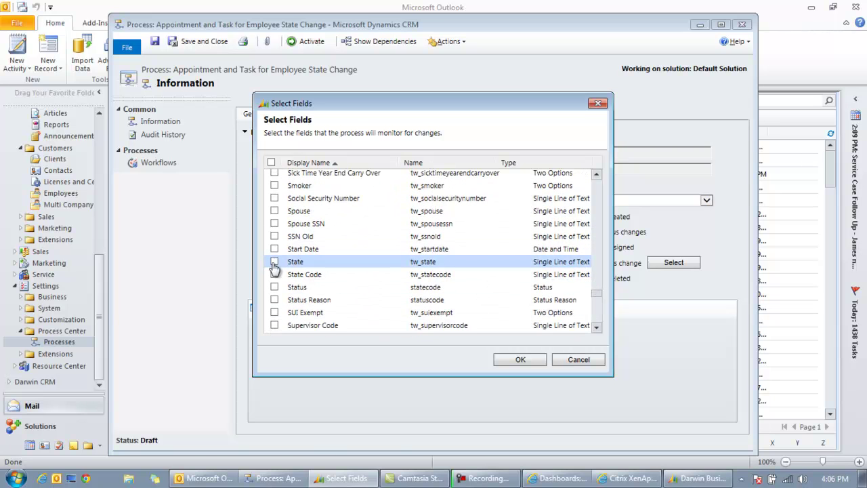
left_click(519, 361)
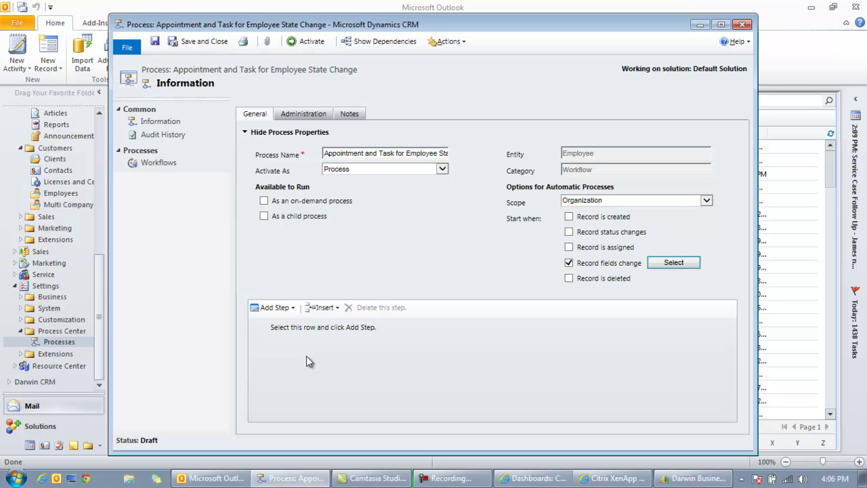
- Add a Create Appointment step described 'Appointment Reminder to Check Tax Records'
left_click(287, 309)
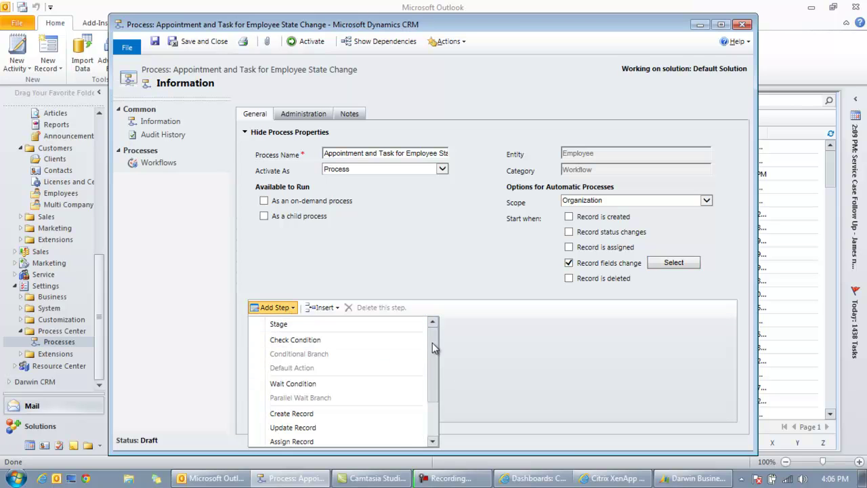
left_click_drag(432, 342, 428, 402)
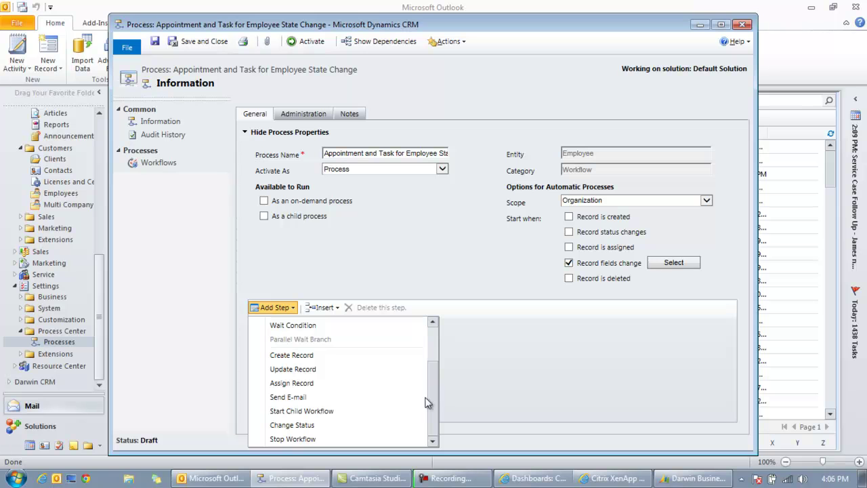
left_click(298, 360)
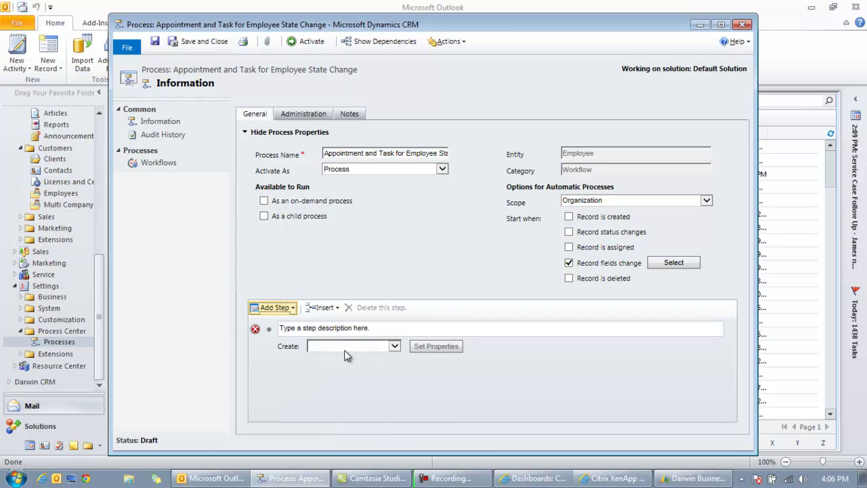
left_click(394, 347)
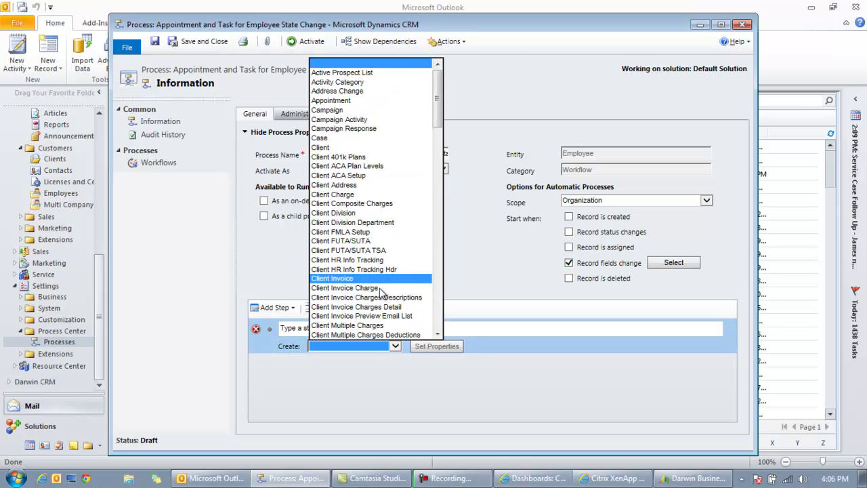
left_click_drag(437, 102, 426, 85)
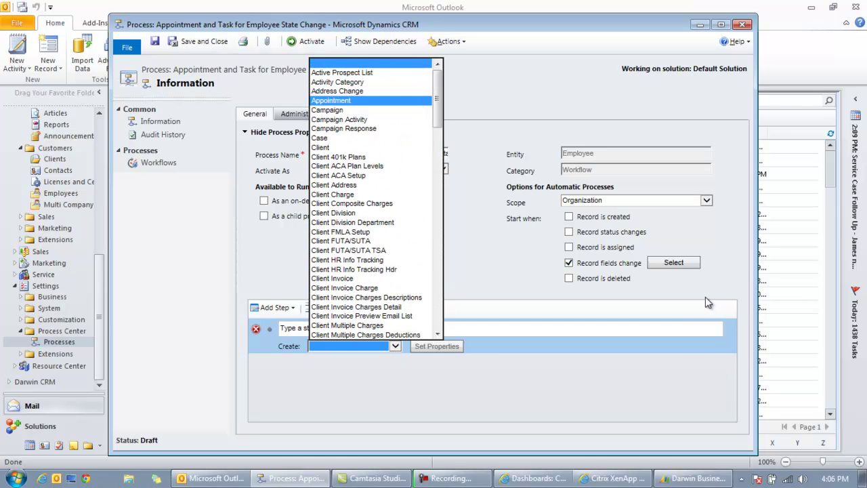
left_click(346, 102)
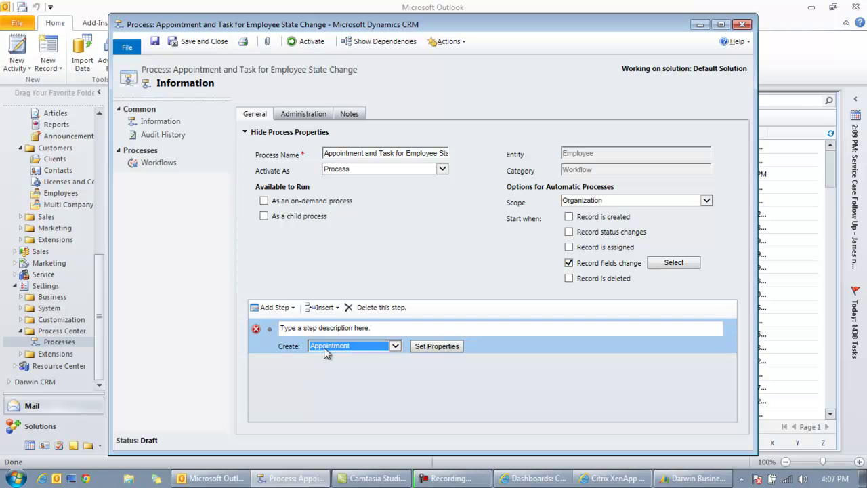
left_click(381, 329)
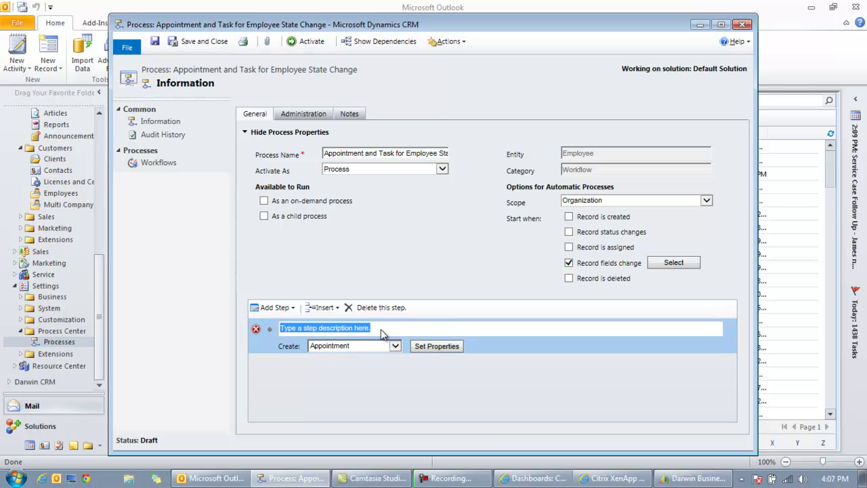
type("Appointmen")
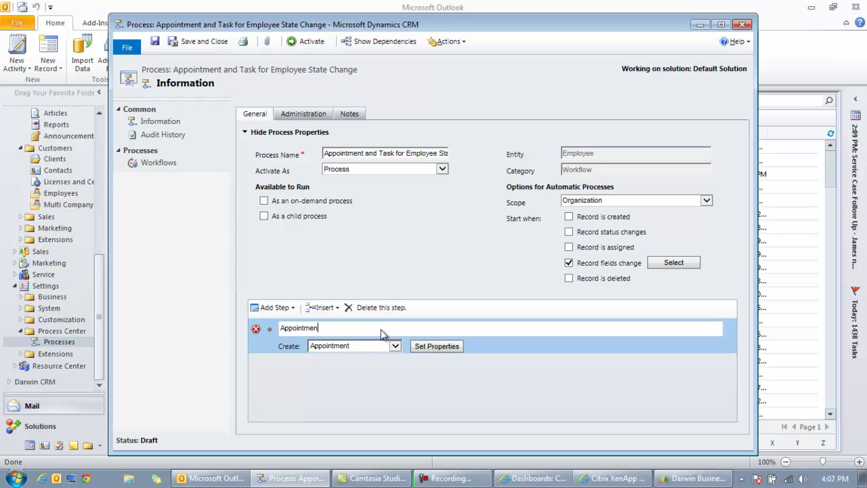
type("t Reminder to Check Tax Records")
- Set the appointment subject to 'Please double check the Tax record for' plus {Employee(Employee)}
left_click(439, 348)
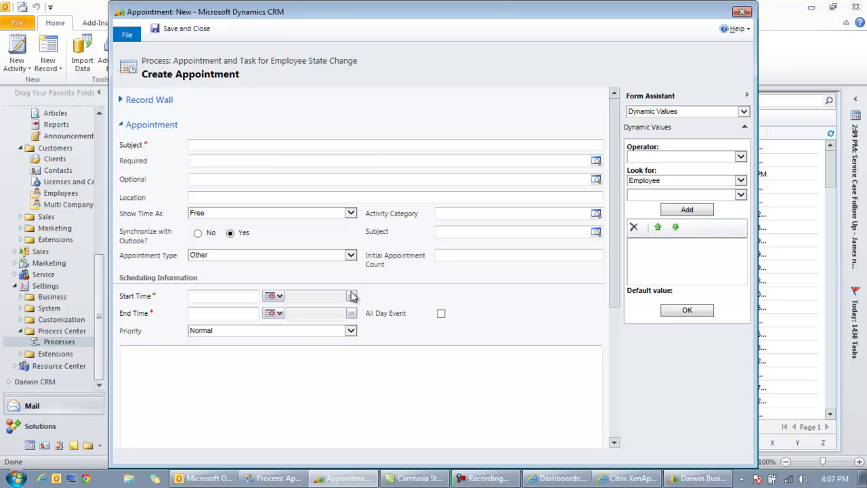
left_click(220, 145)
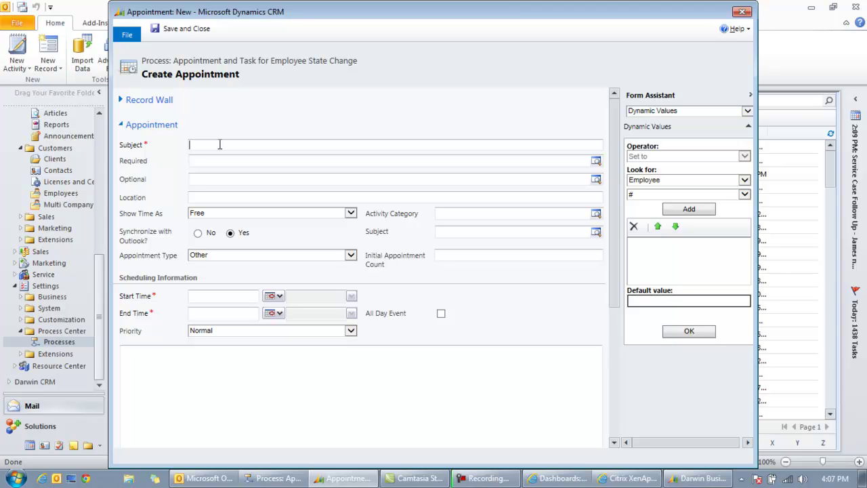
type("Please double check the Tax record for")
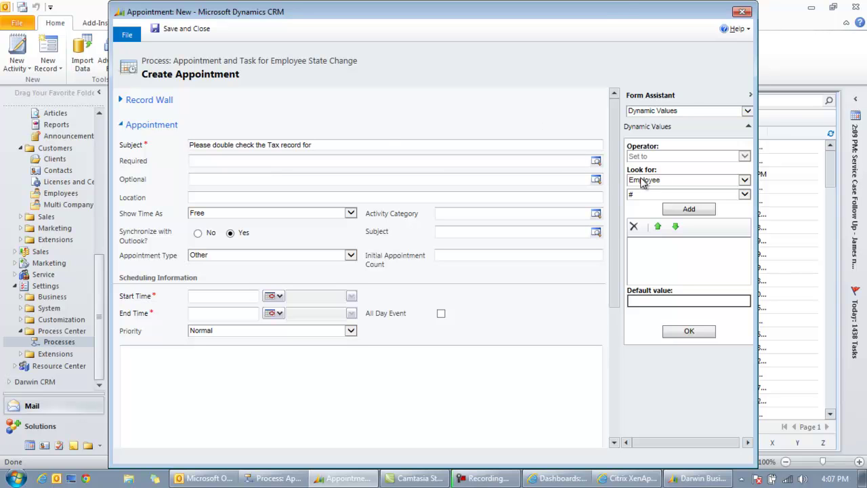
left_click(745, 195)
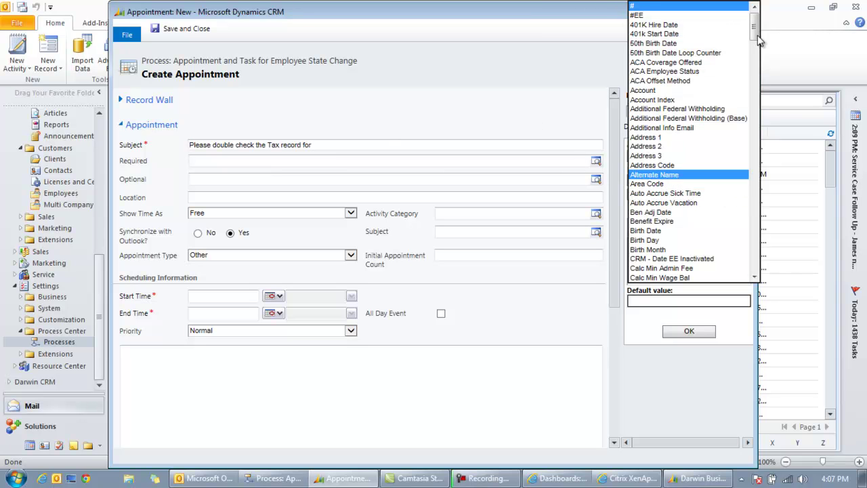
left_click_drag(753, 31, 754, 95)
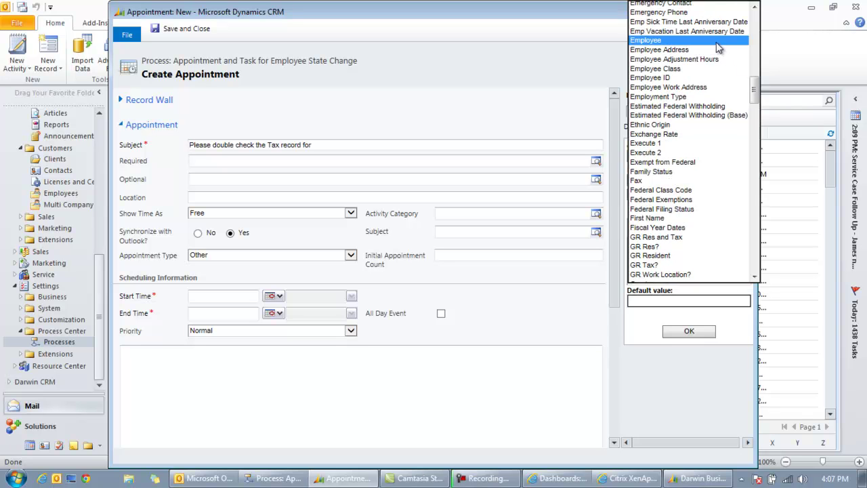
left_click(717, 41)
left_click(704, 213)
left_click(677, 242)
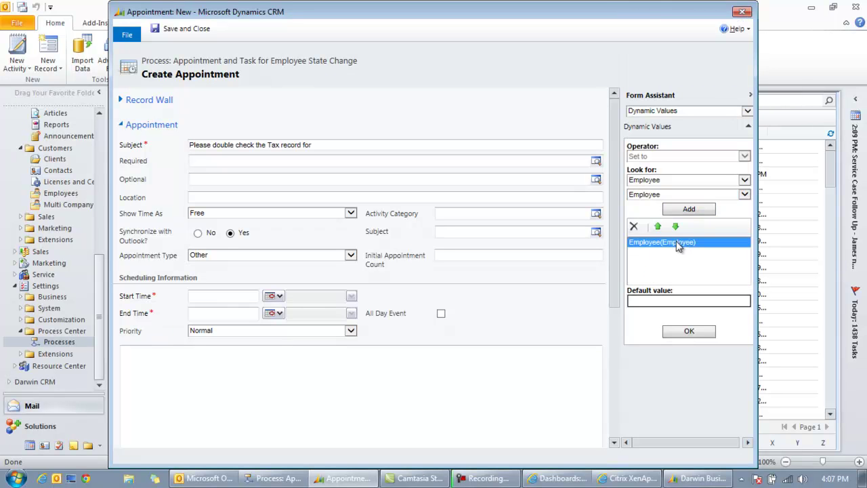
left_click(346, 147)
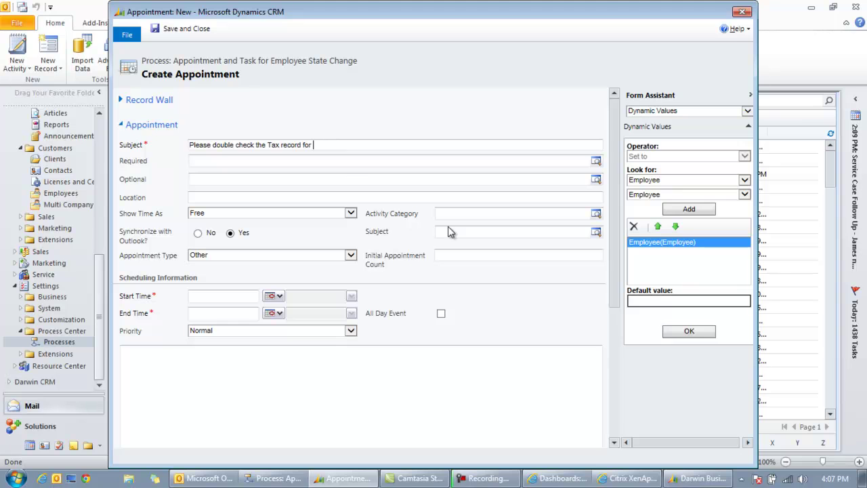
left_click(701, 333)
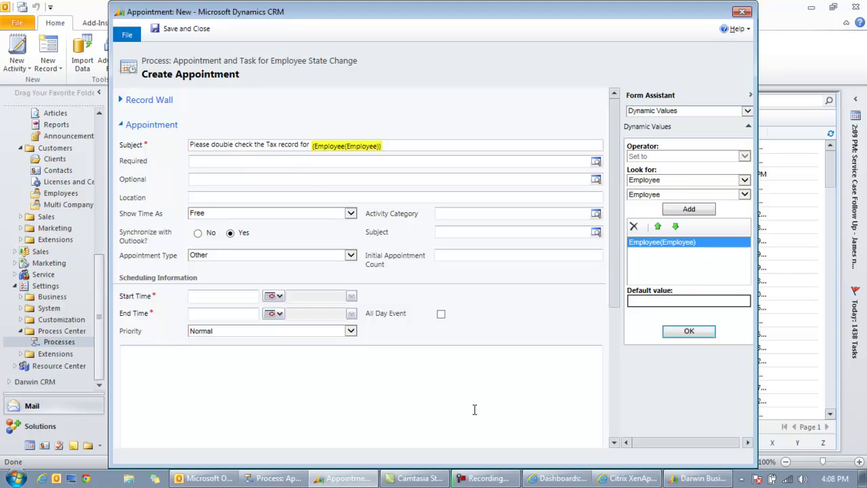
left_click(277, 161)
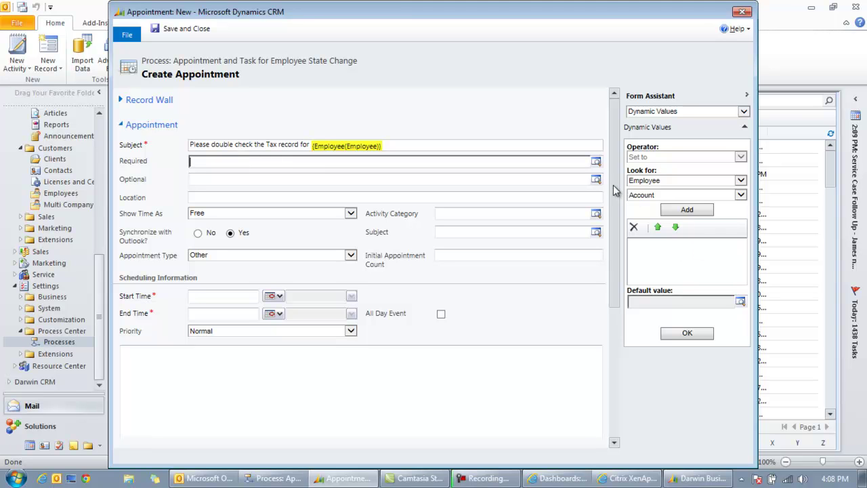
- Enter the CRM user's name in the Required attendees field and check its matches
type("crm_tom")
key("Tab")
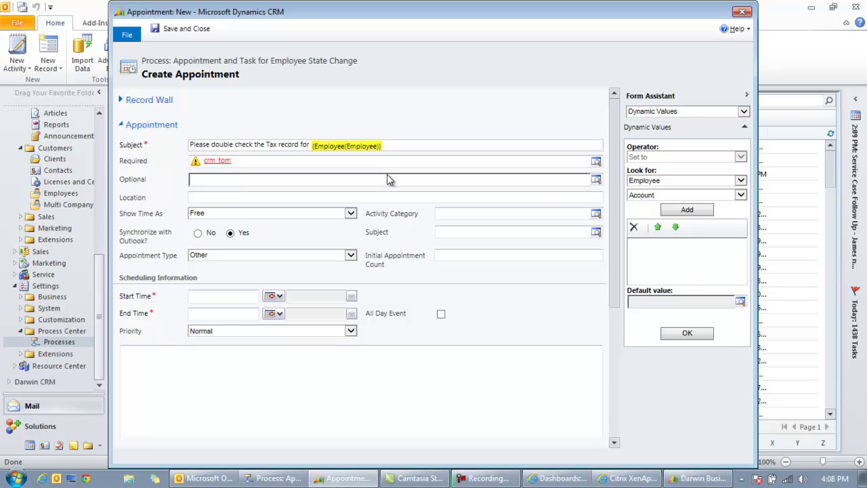
left_click(215, 166)
left_click(216, 166)
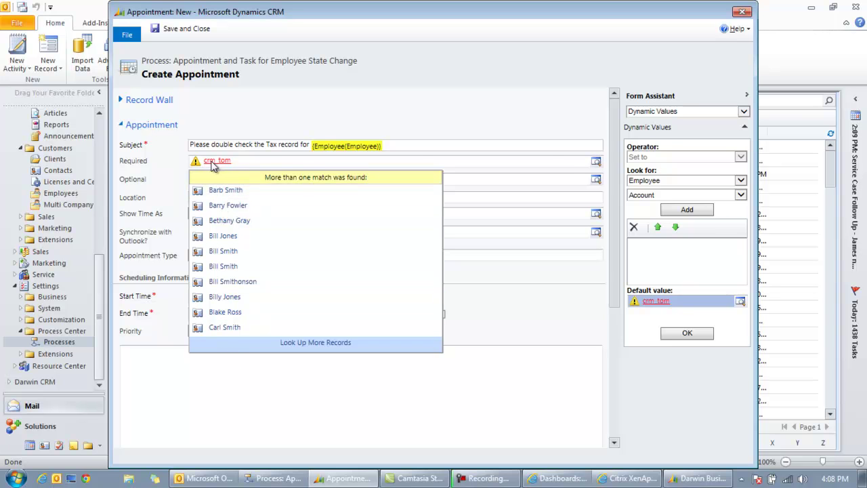
left_click(563, 167)
- Look up the CRM user under User records and add them as required attendee
left_click(597, 164)
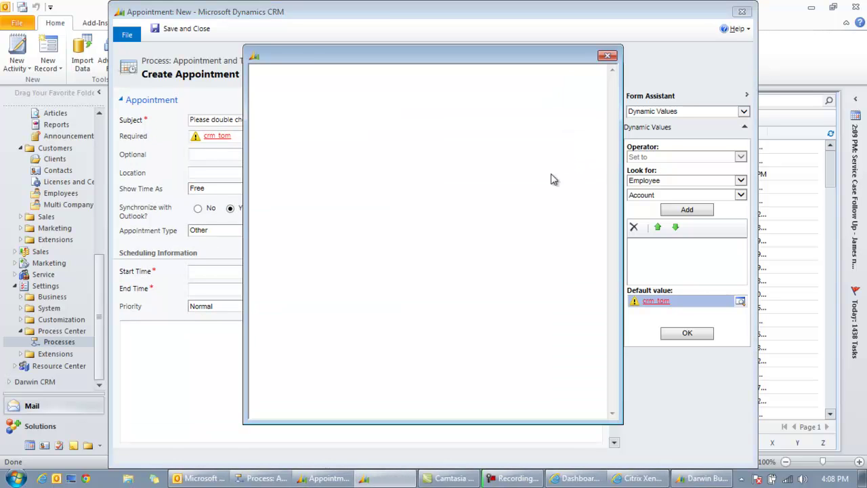
left_click(437, 117)
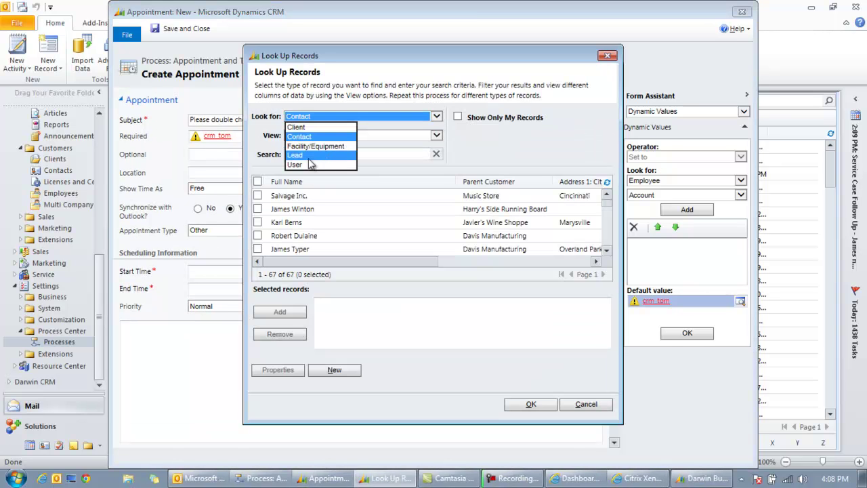
left_click(308, 165)
left_click(258, 196)
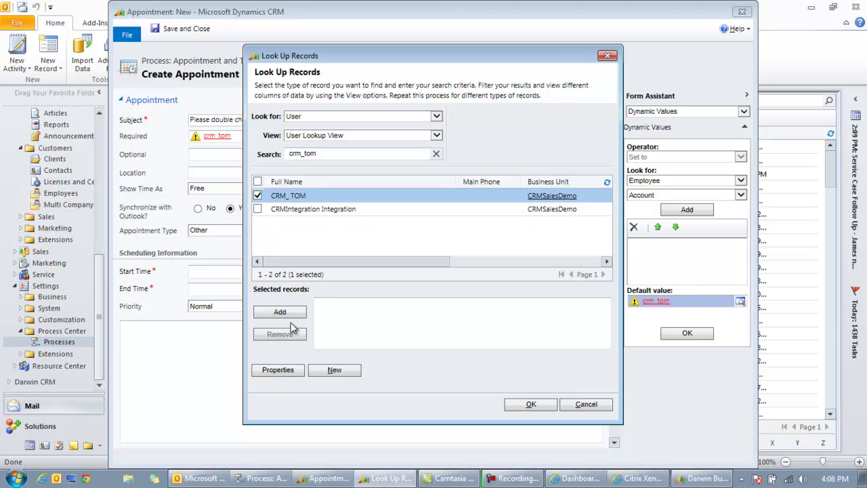
left_click(279, 312)
left_click(530, 405)
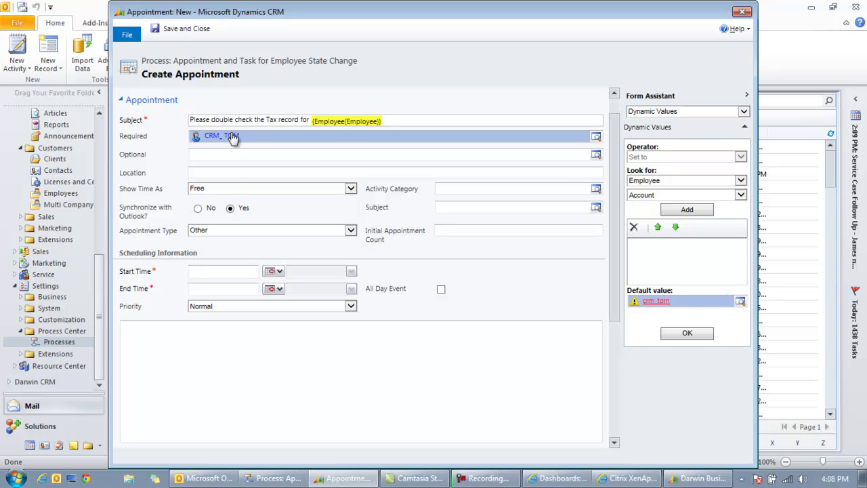
left_click(741, 195)
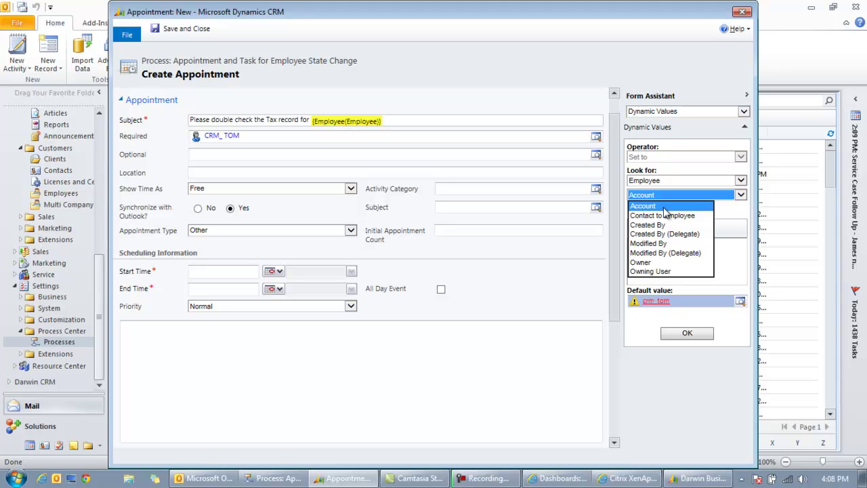
left_click(651, 397)
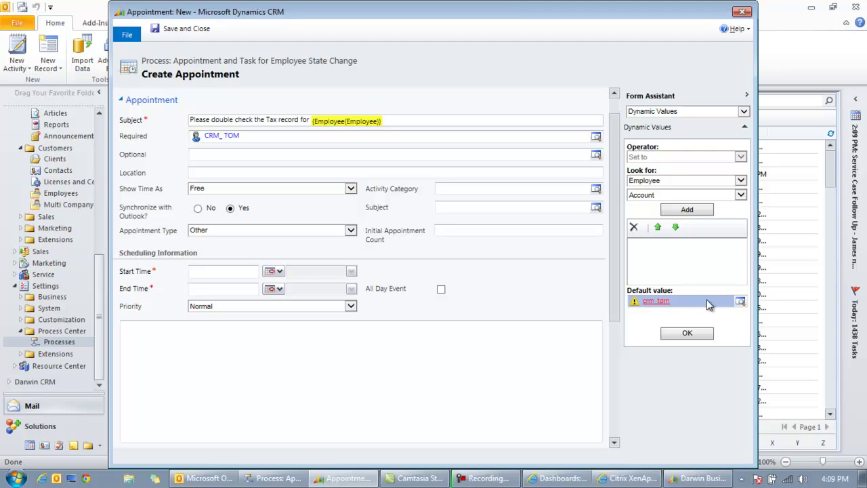
- Set the Start Time to 1 day after the process Execution Time
key("Delete")
left_click(220, 274)
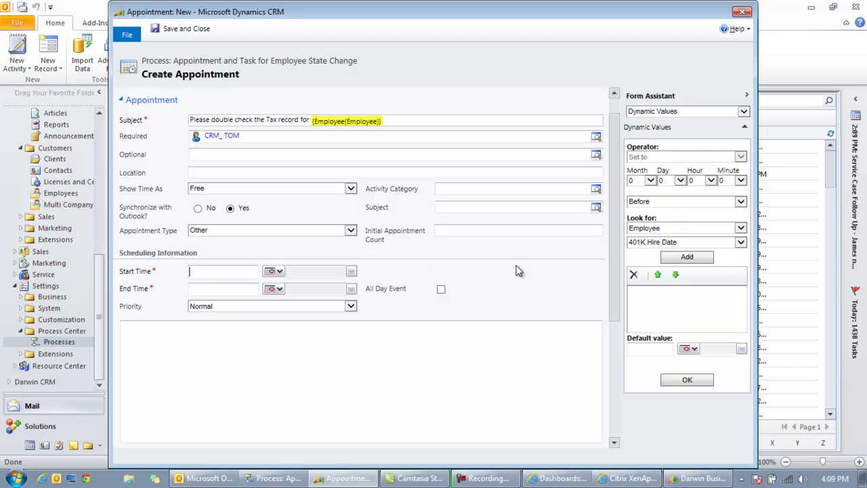
left_click(680, 180)
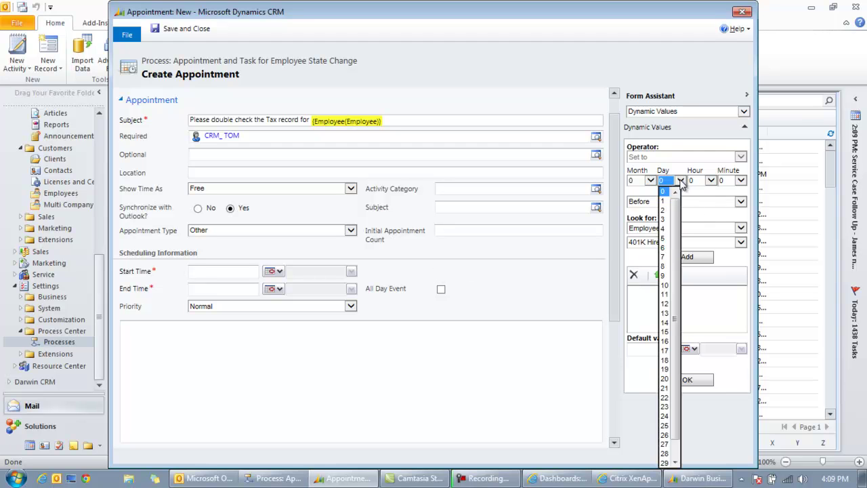
left_click(671, 197)
left_click(675, 201)
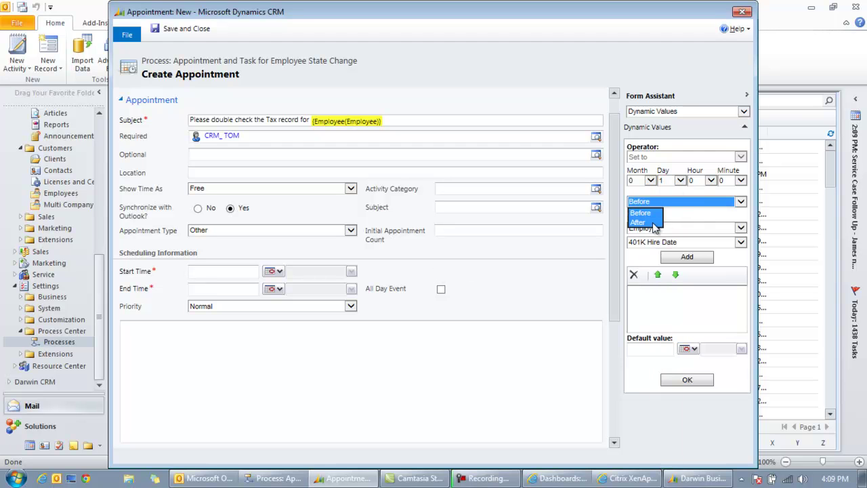
left_click(641, 222)
left_click(741, 228)
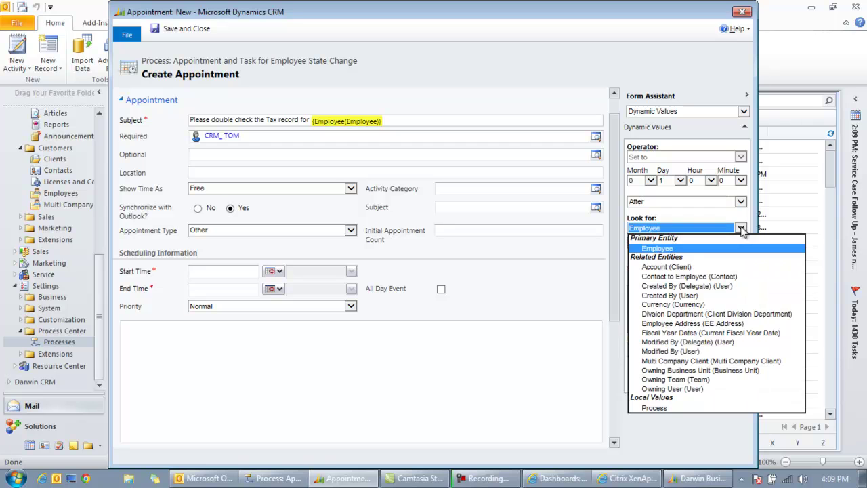
left_click(657, 410)
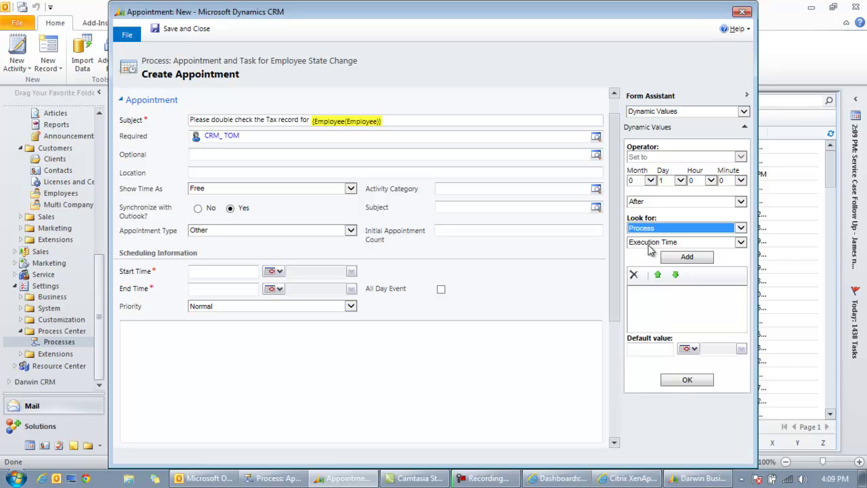
left_click(685, 257)
left_click(664, 290)
left_click(199, 271)
left_click(688, 381)
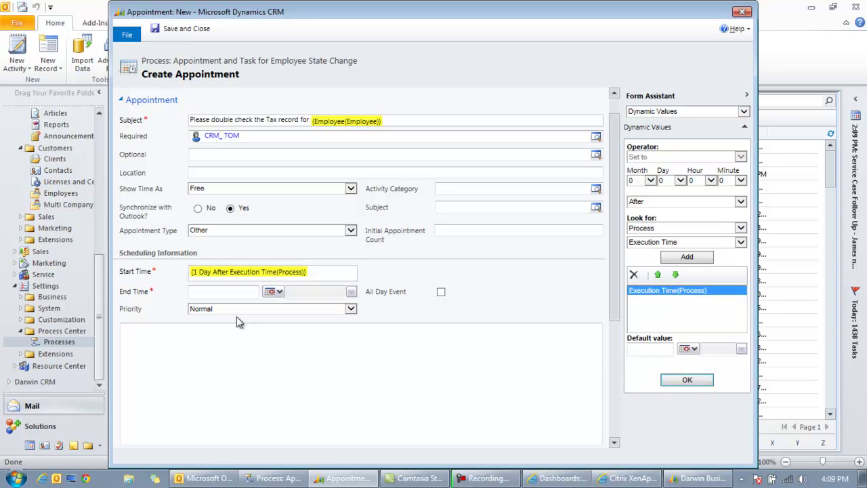
- Set the End Time to 1 day 15 minutes after the process Execution Time
left_click(214, 292)
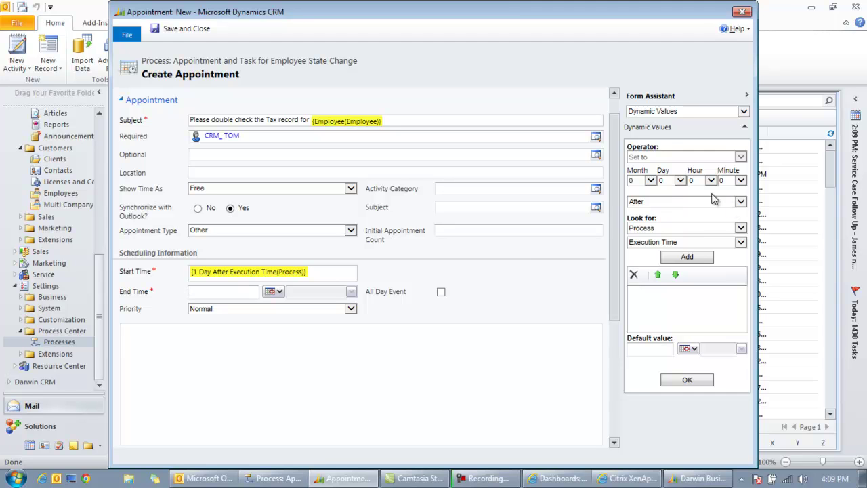
left_click(680, 180)
left_click(668, 201)
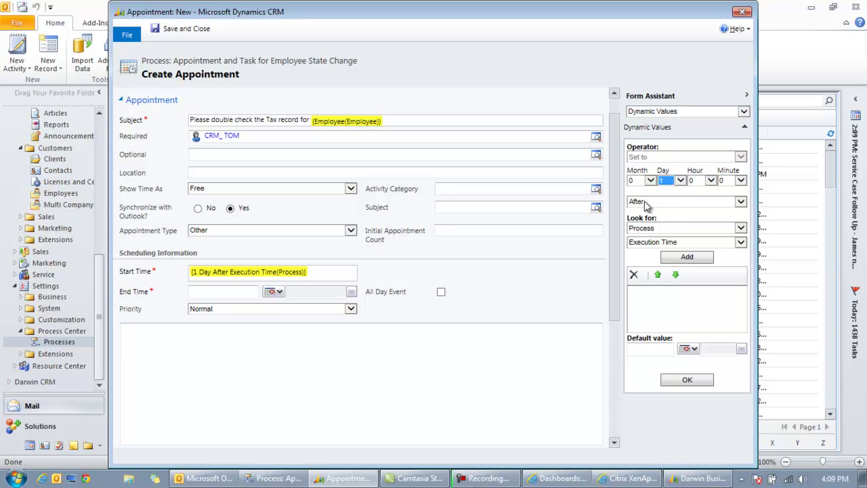
left_click(741, 181)
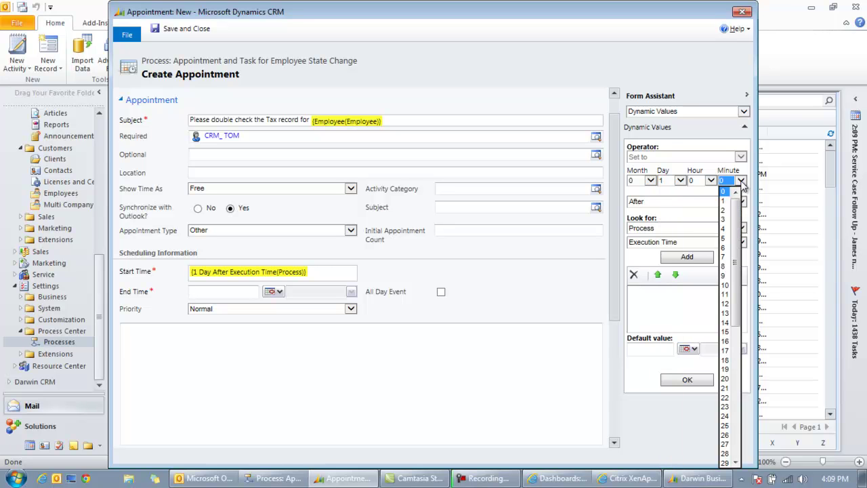
left_click(726, 332)
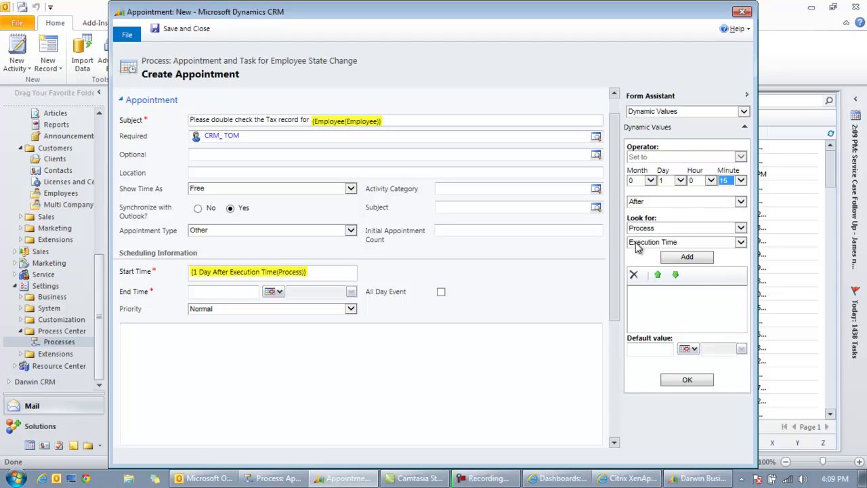
left_click(687, 257)
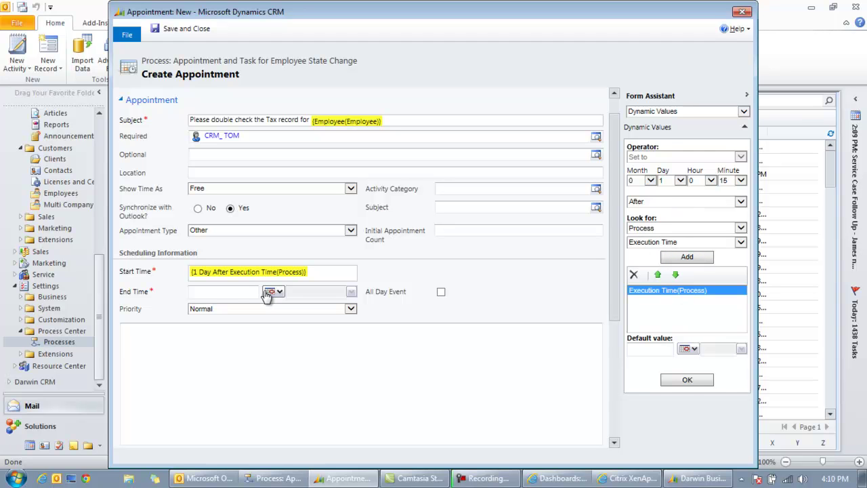
left_click(687, 380)
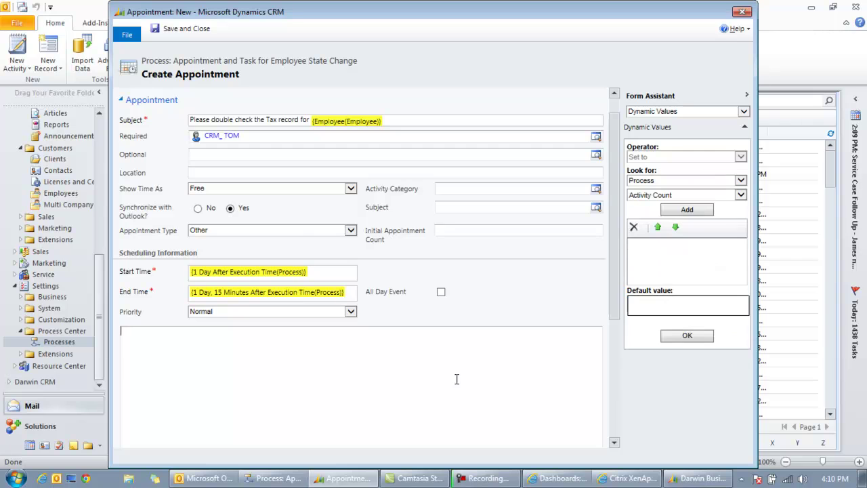
- Write the body 'Please double check the tax information for' followed by the Employee name
scroll(465, 377, "down", 3)
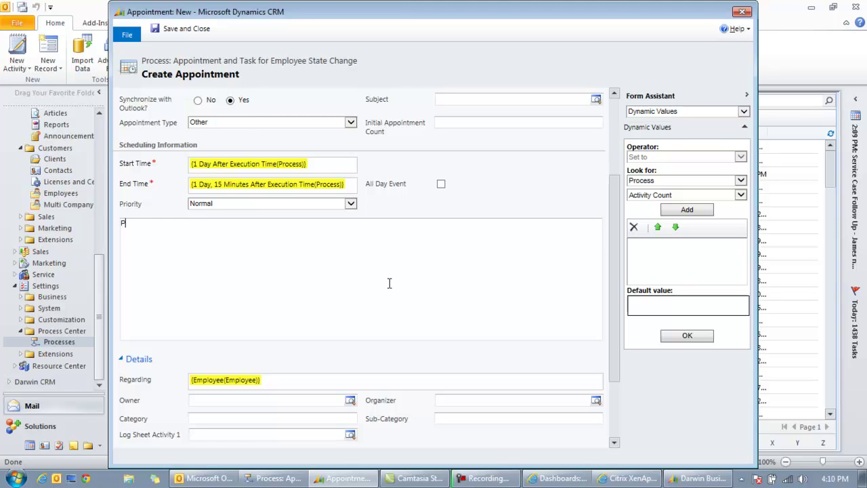
type("lease double check the tax information for")
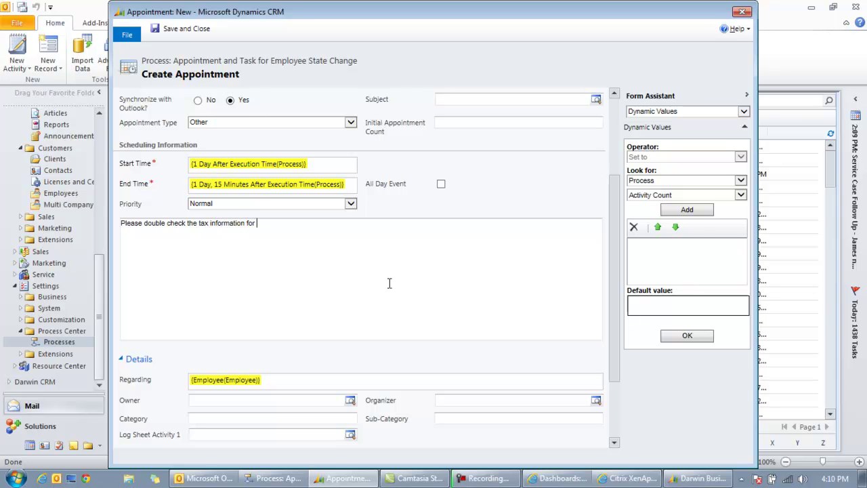
left_click(741, 180)
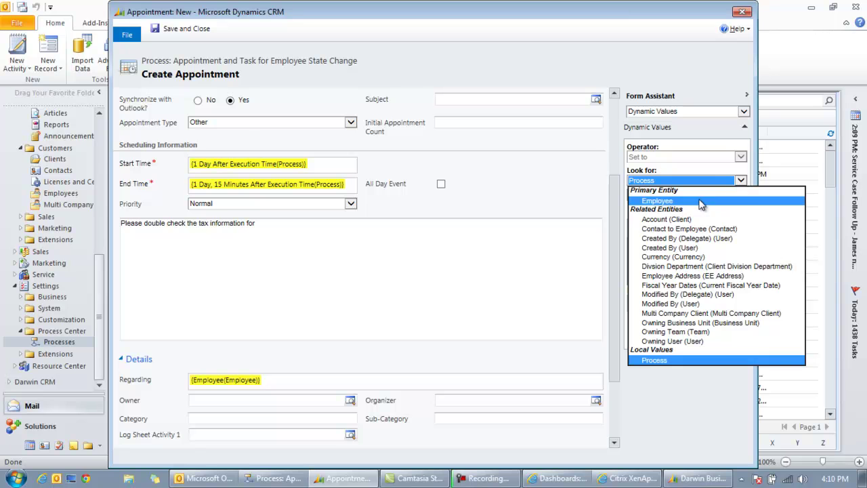
left_click(731, 202)
left_click(740, 189)
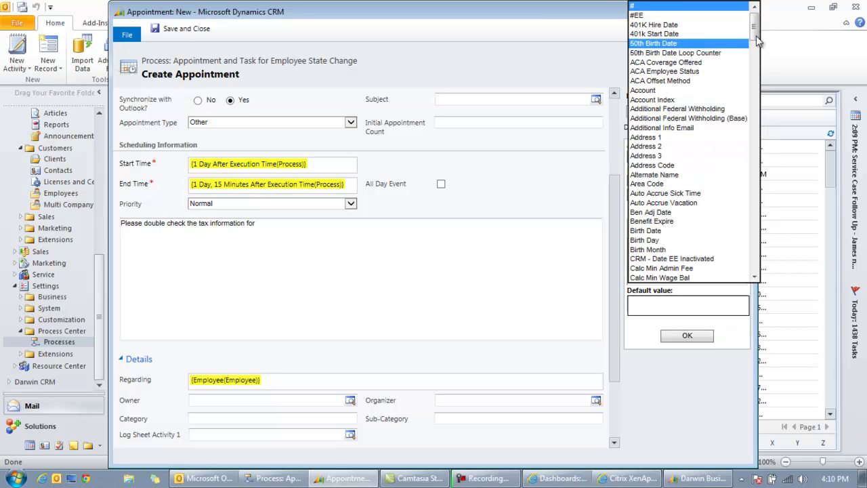
left_click_drag(755, 32, 752, 85)
left_click(668, 152)
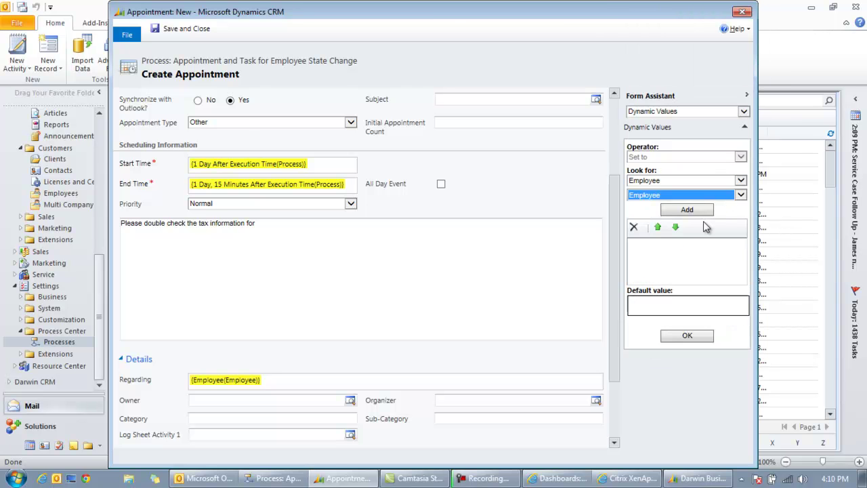
left_click(687, 209)
left_click(672, 247)
left_click(687, 335)
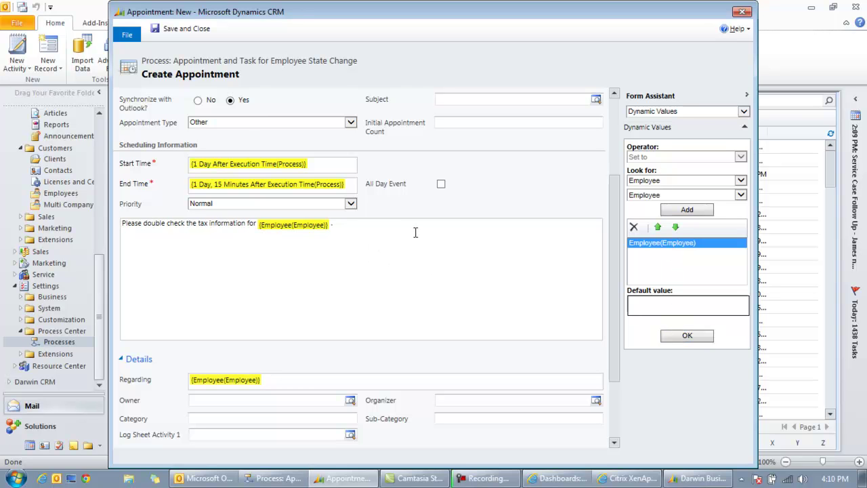
- Add '- Link to Employee Record' with the employee Record URL below, then save the appointment
type("-  ")
type("Link to Employee")
type(" Record:")
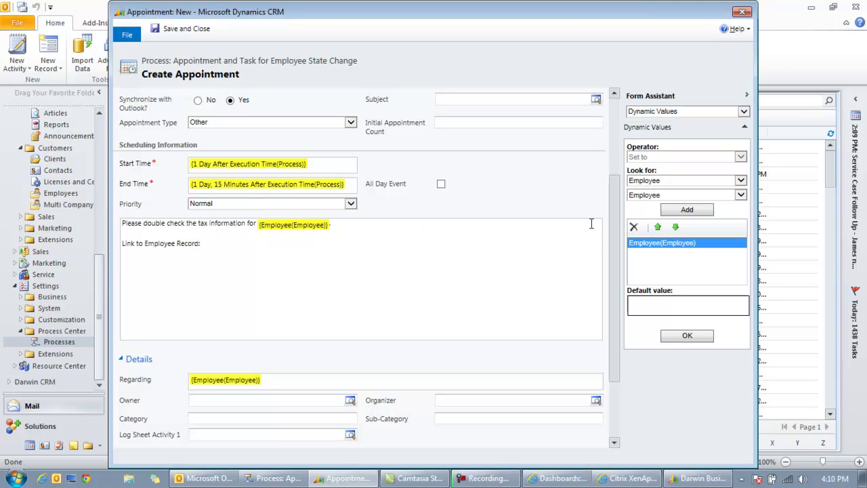
left_click(637, 227)
left_click(740, 194)
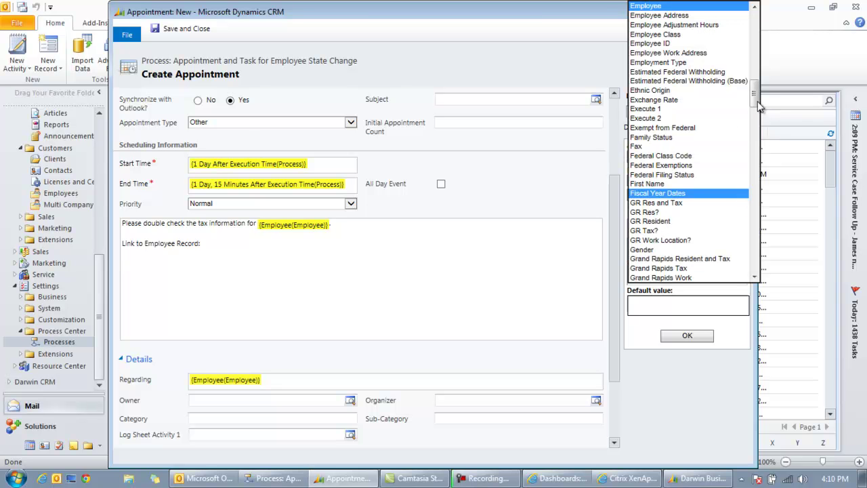
left_click_drag(754, 101, 751, 204)
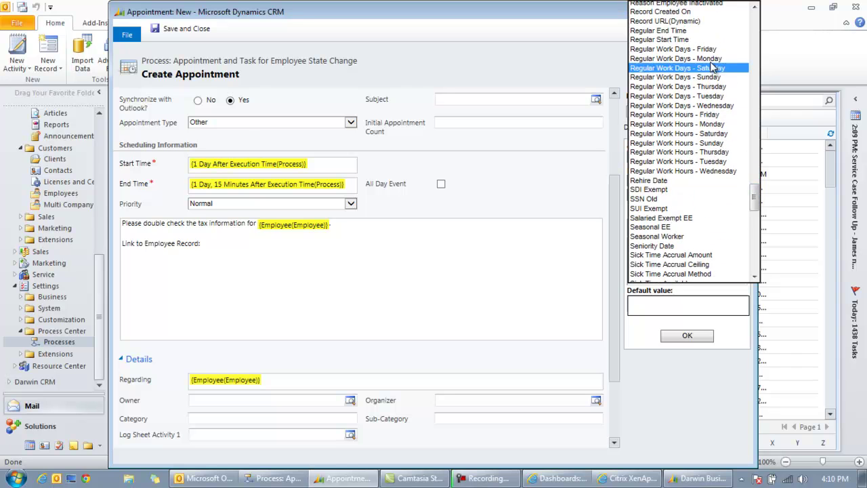
left_click(677, 21)
left_click(675, 208)
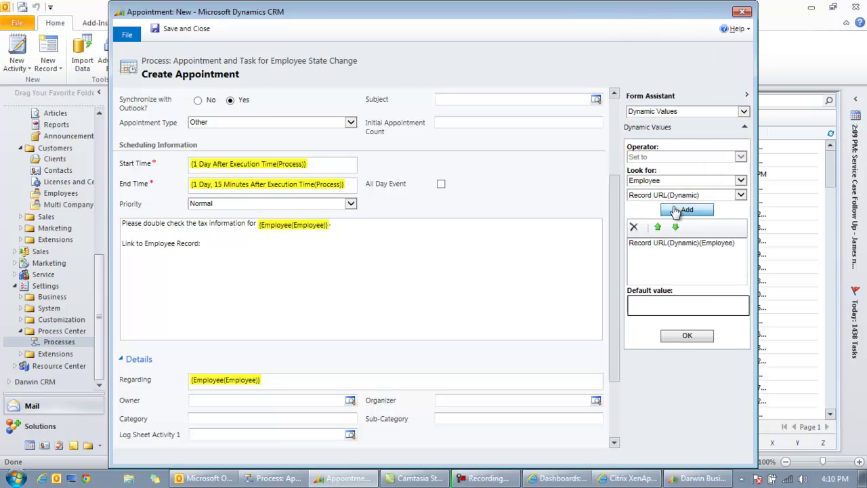
left_click(664, 245)
left_click(143, 261)
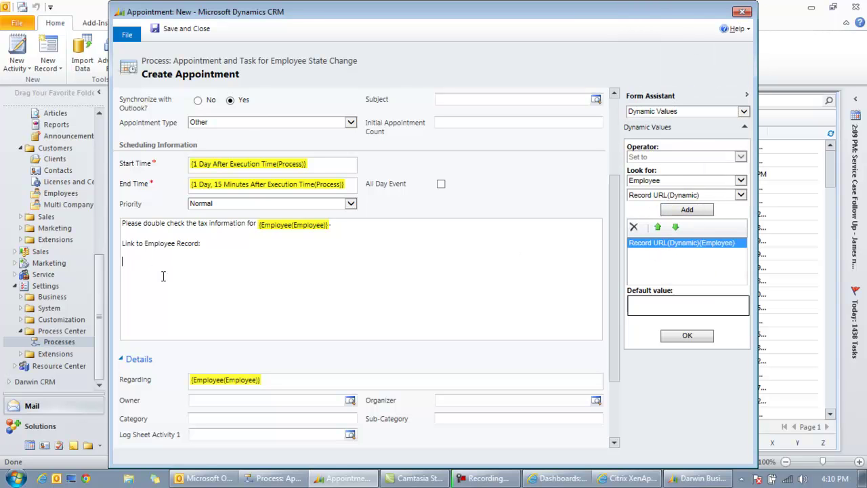
left_click(675, 337)
left_click(217, 242)
key("Return")
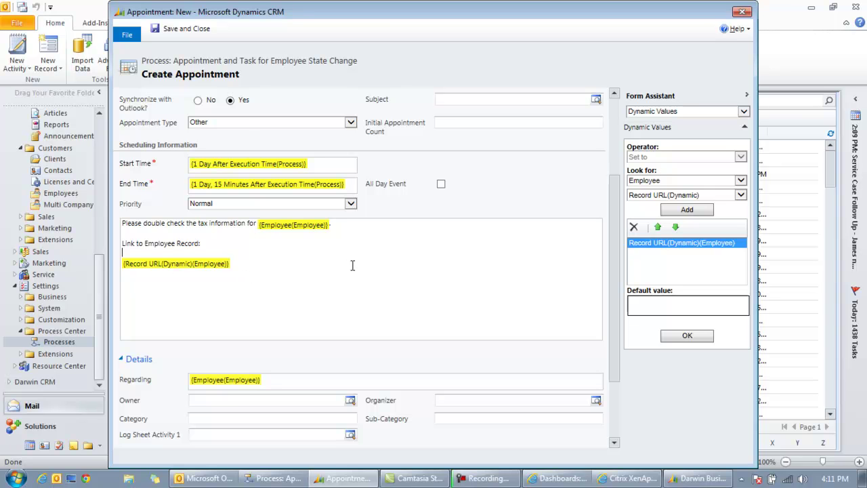
scroll(352, 265, "up", 4)
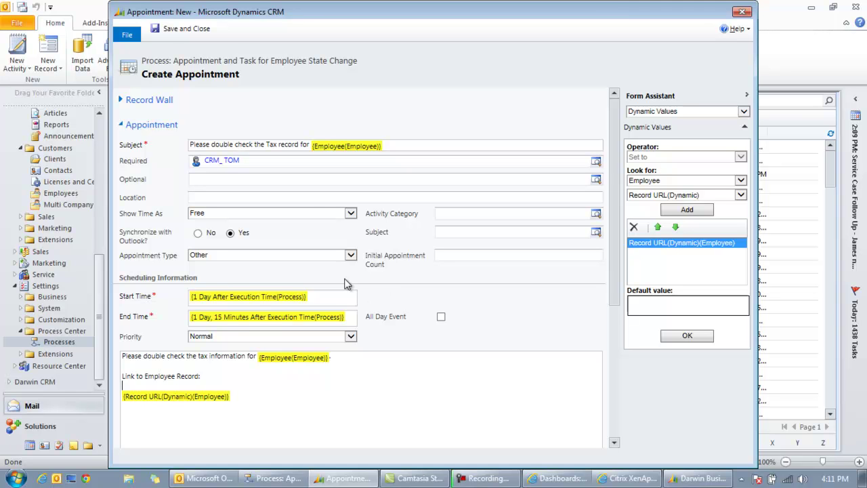
left_click(170, 29)
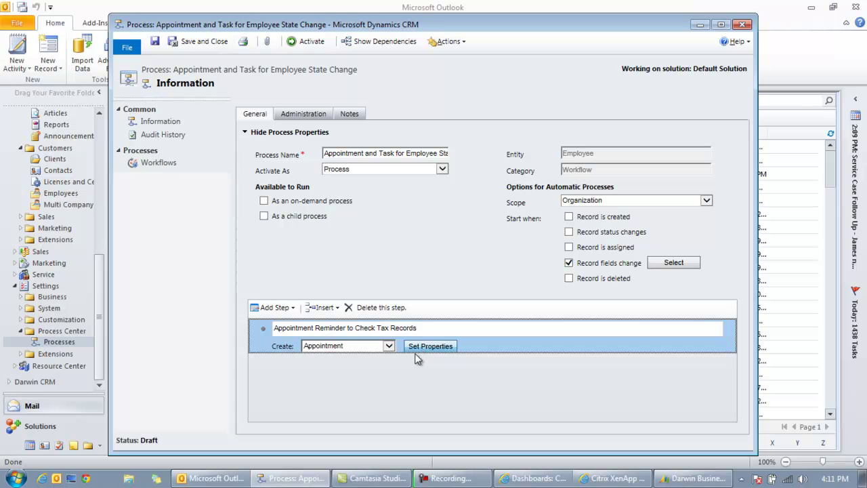
- Add a Create Task step named 'Task Reminder to Check Tax Records' and edit its properties
left_click(277, 308)
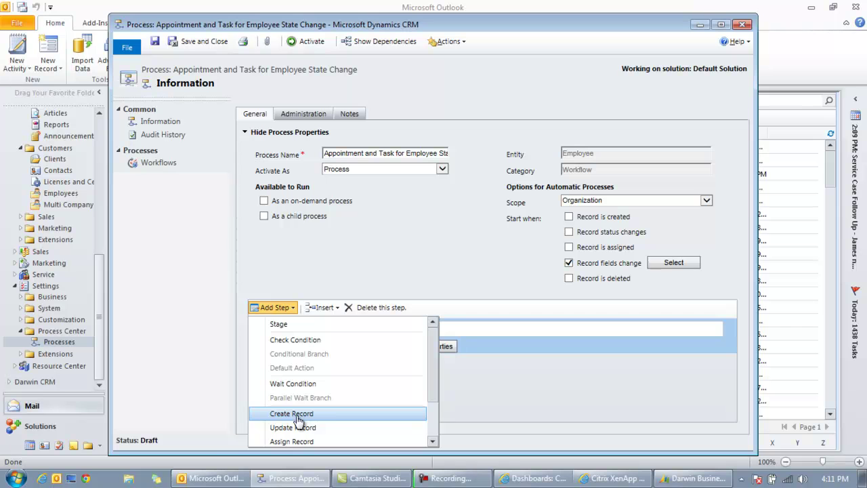
left_click(333, 416)
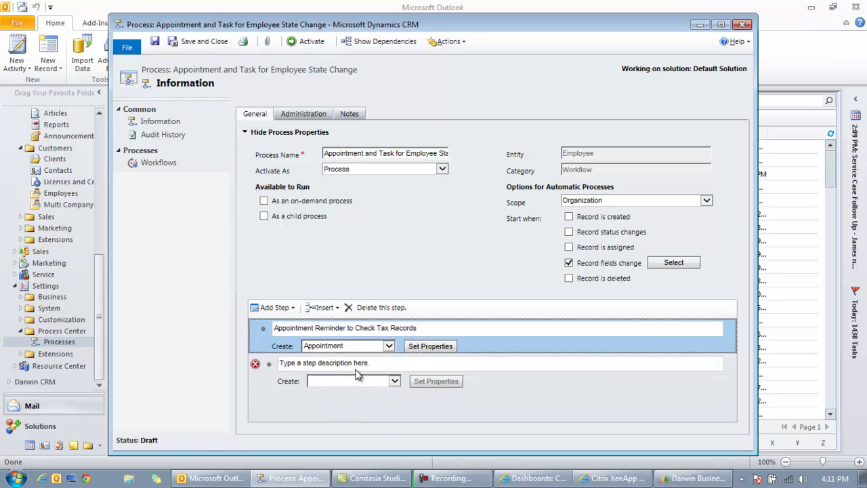
left_click_drag(426, 329, 216, 329)
key("ctrl+c")
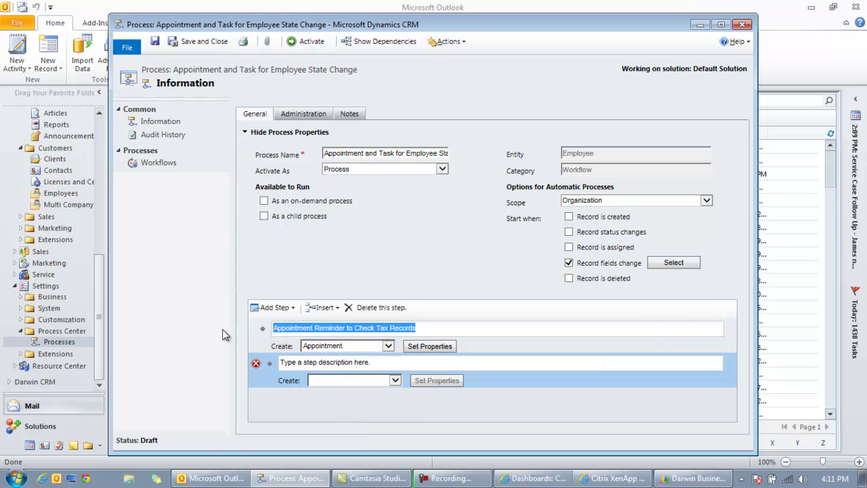
left_click(321, 362)
key("ctrl+v")
double_click(296, 361)
type("Task")
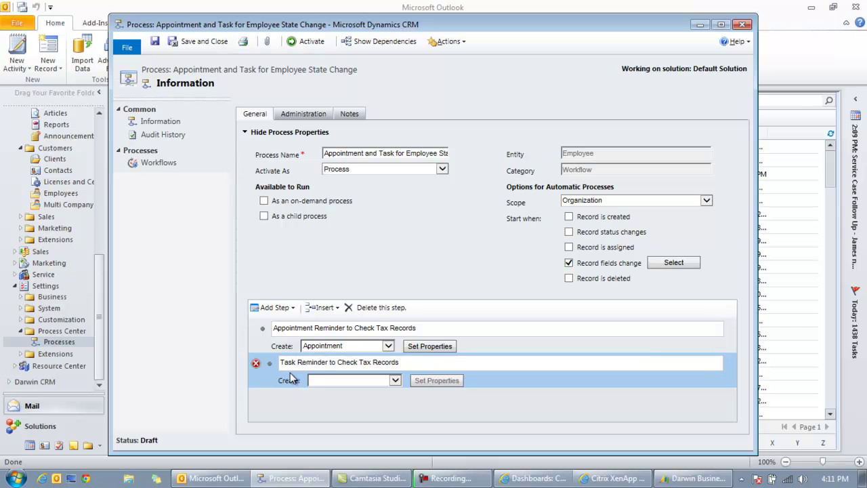
left_click(395, 380)
left_click_drag(440, 134, 438, 323)
left_click(380, 345)
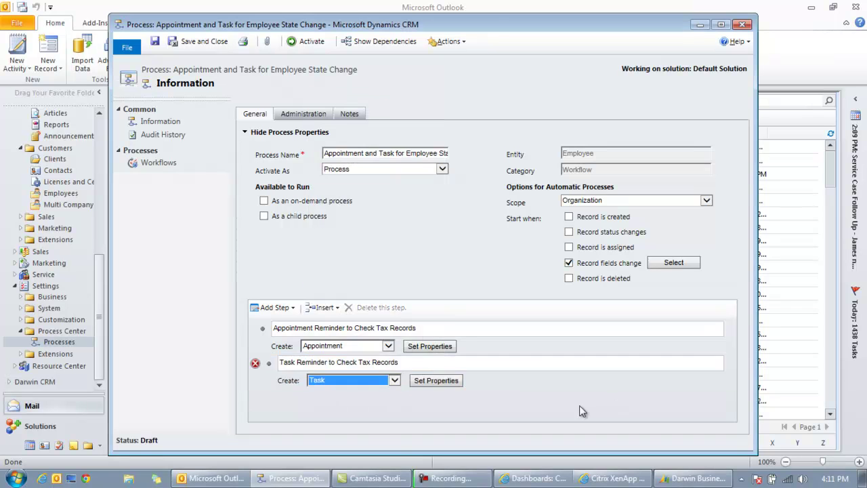
left_click(439, 380)
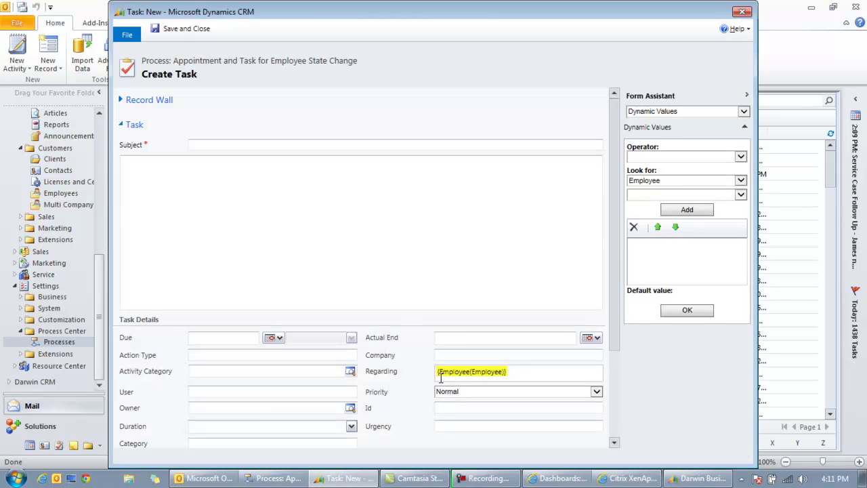
- Set the task subject to 'Please double check Tax information for' plus the Employee name
left_click(318, 146)
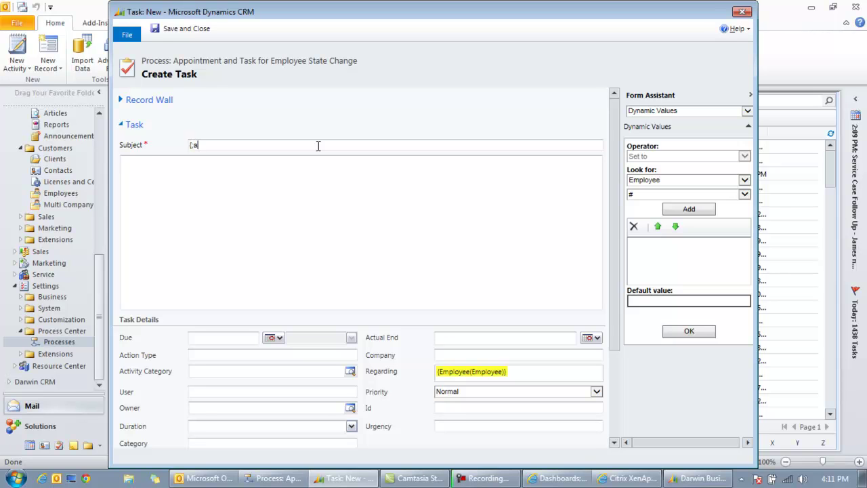
key("BackSpace")
type("Please double check Tax r")
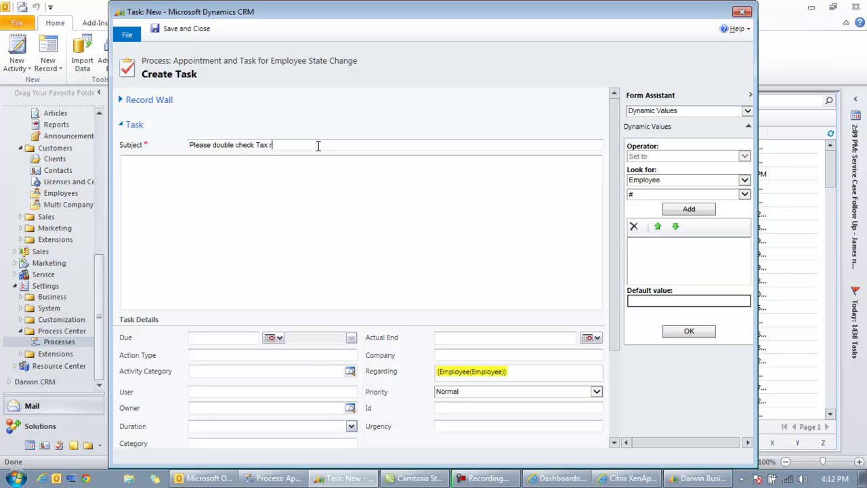
type("einformation afor")
left_click(744, 194)
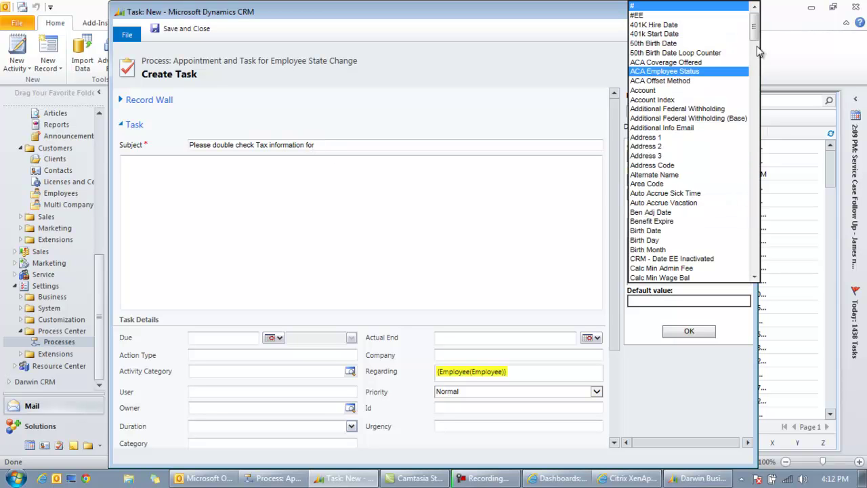
left_click_drag(754, 27, 756, 91)
left_click(696, 25)
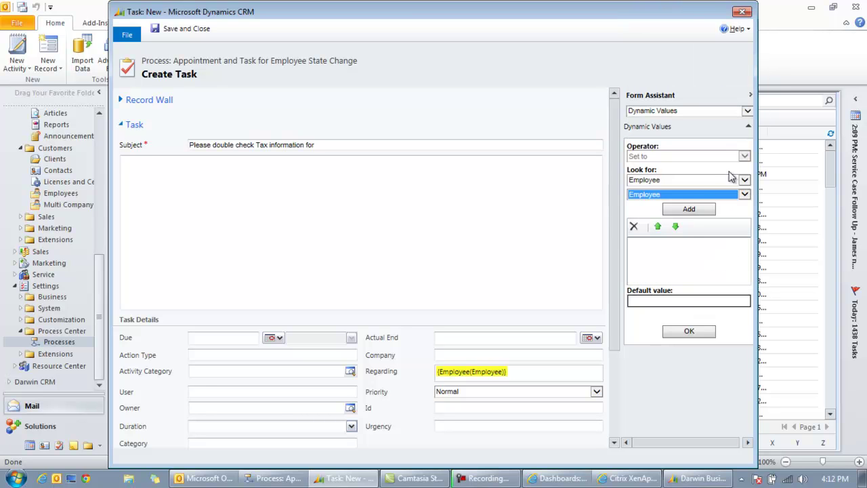
left_click(689, 209)
left_click(689, 332)
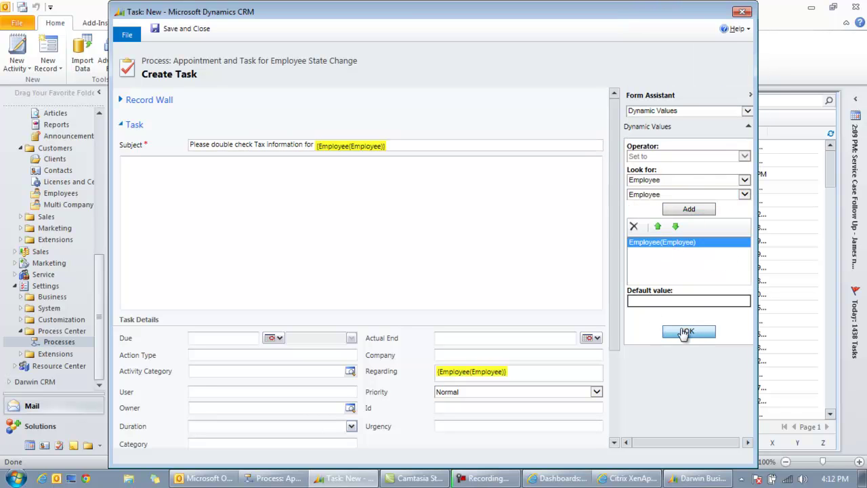
- Enter 'Link to Employee Record:' as the task description
left_click(289, 194)
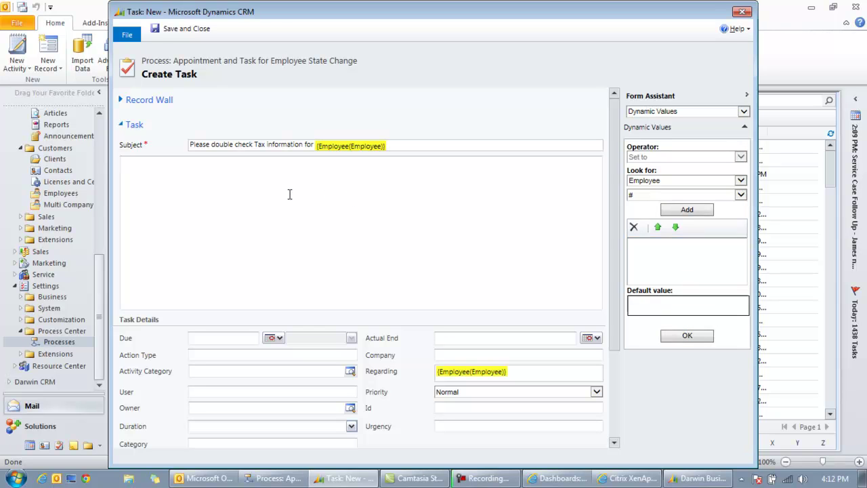
type("Link to Employee Record:")
- Insert the employee Record URL(Dynamic) link into the task description
left_click(742, 196)
mouse_move(761, 170)
left_mouse_down()
mouse_move(760, 40)
mouse_move(752, 180)
left_mouse_up()
left_click(664, 218)
left_click(687, 209)
left_click(668, 244)
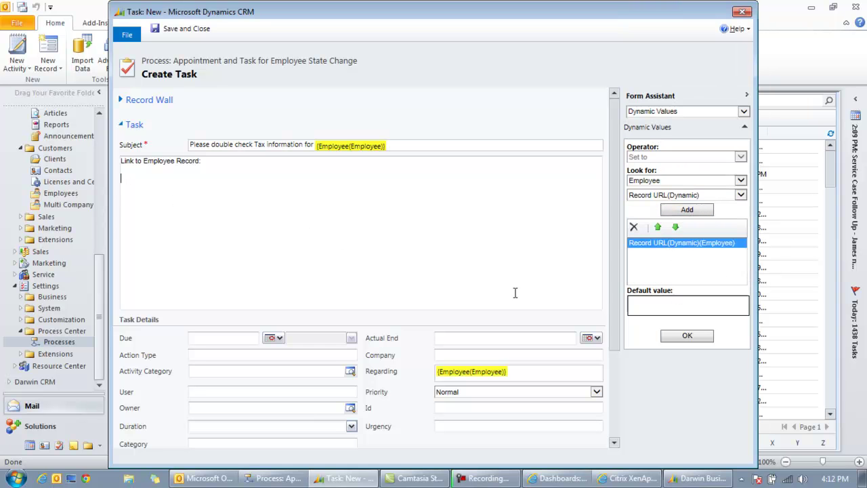
left_click(687, 336)
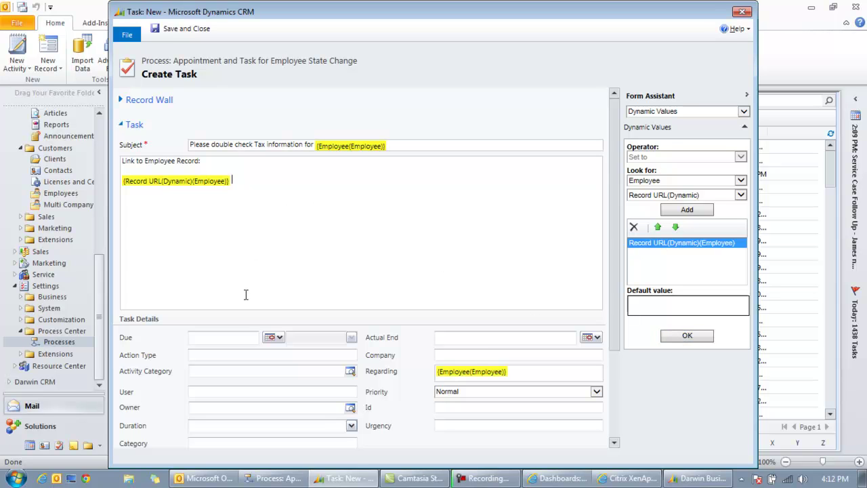
- Add an 'Employee Phone:' line followed by the dynamic Phone 1 value
type("Employee Phone:")
left_click(633, 227)
left_click(741, 195)
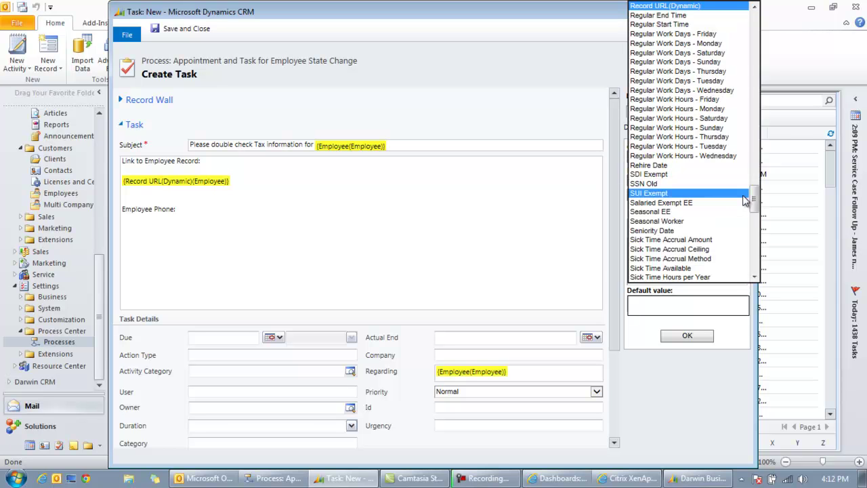
left_click_drag(756, 207, 756, 175)
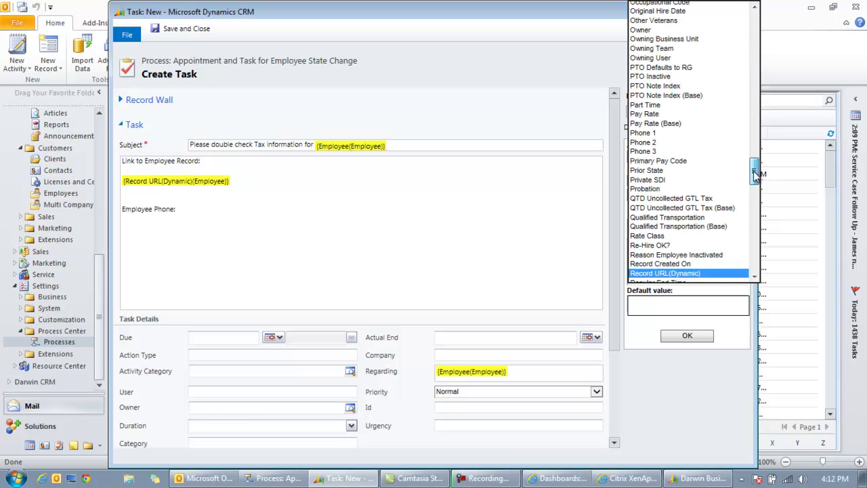
left_click(708, 132)
left_click(687, 210)
left_click(661, 242)
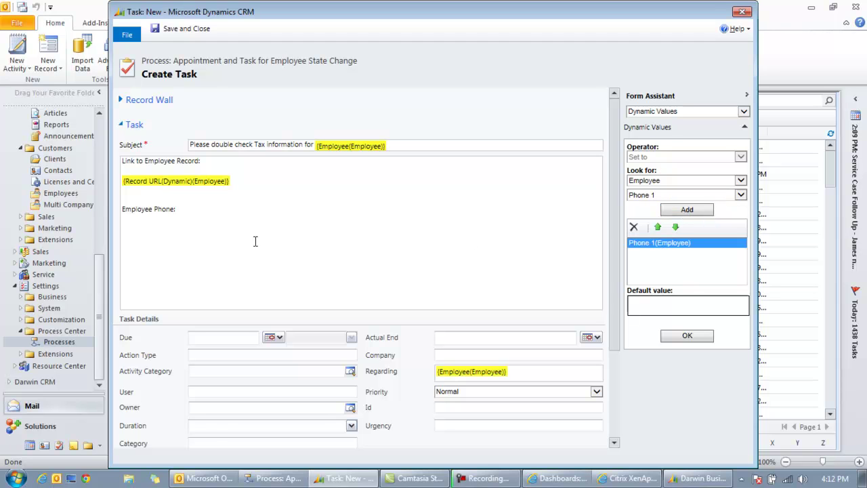
left_click(180, 210)
left_click(685, 336)
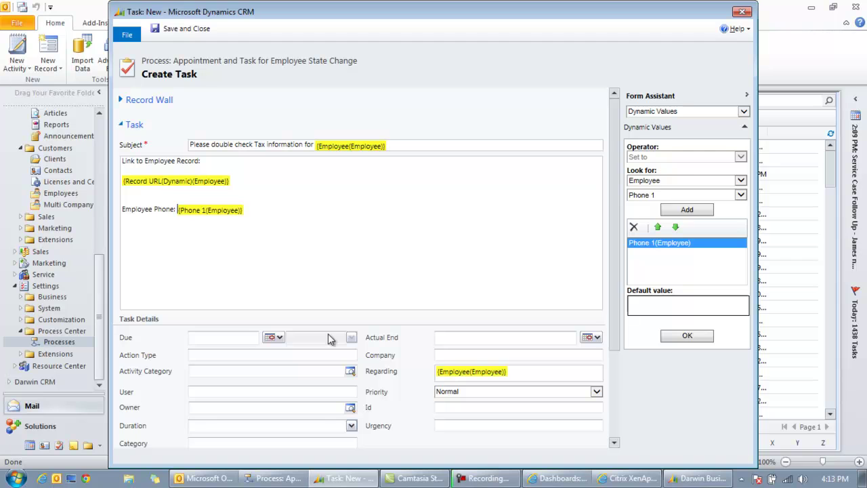
- Set the task Due date to 2 days after the process Execution Time
left_click(218, 337)
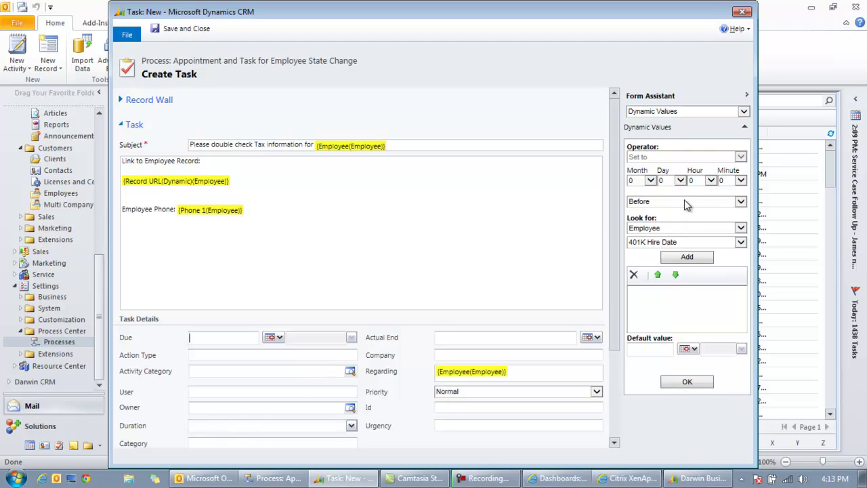
left_click(680, 180)
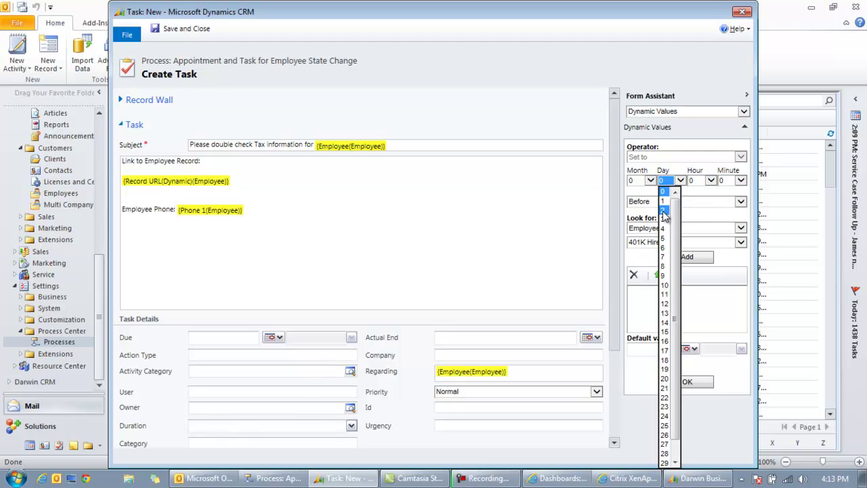
left_click(665, 210)
left_click(727, 203)
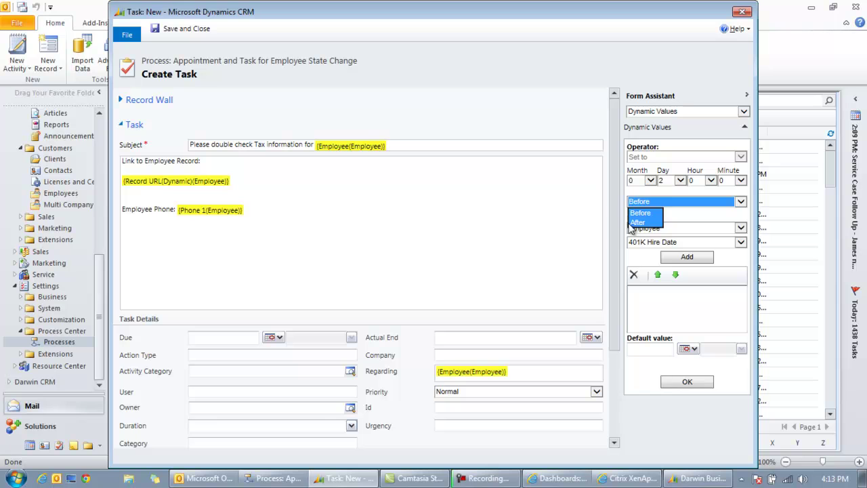
left_click(638, 223)
left_click(741, 228)
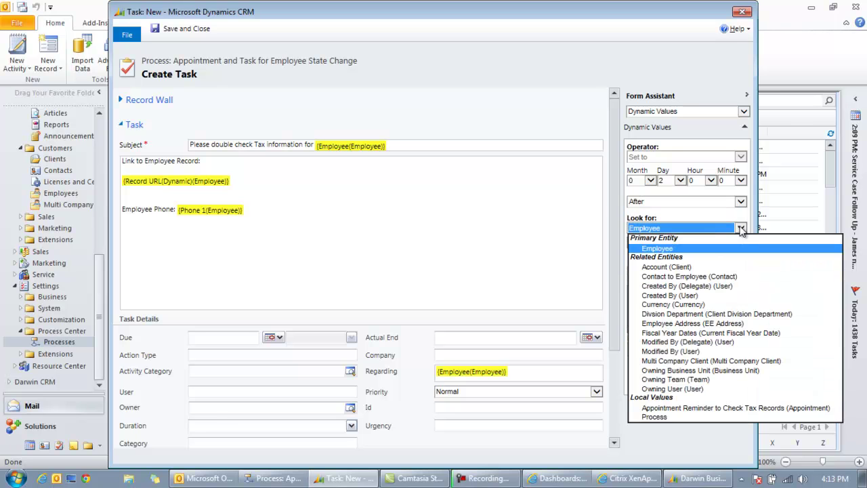
left_click(672, 420)
left_click(677, 257)
left_click(663, 290)
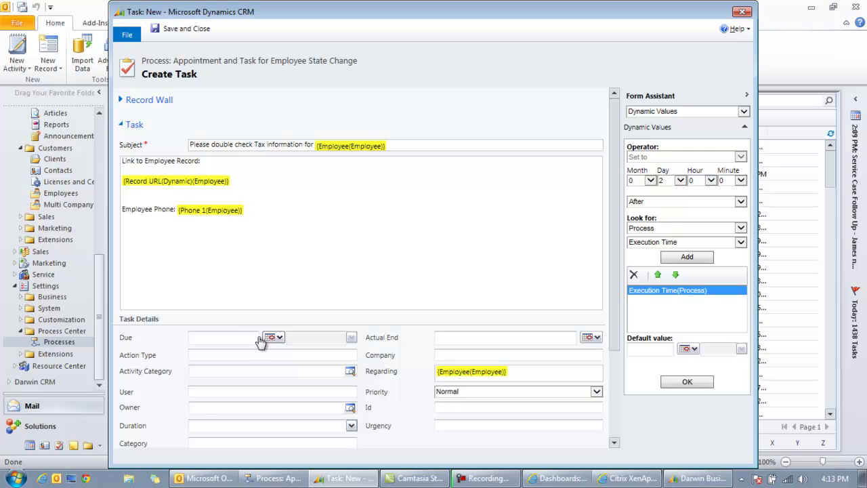
left_click(687, 381)
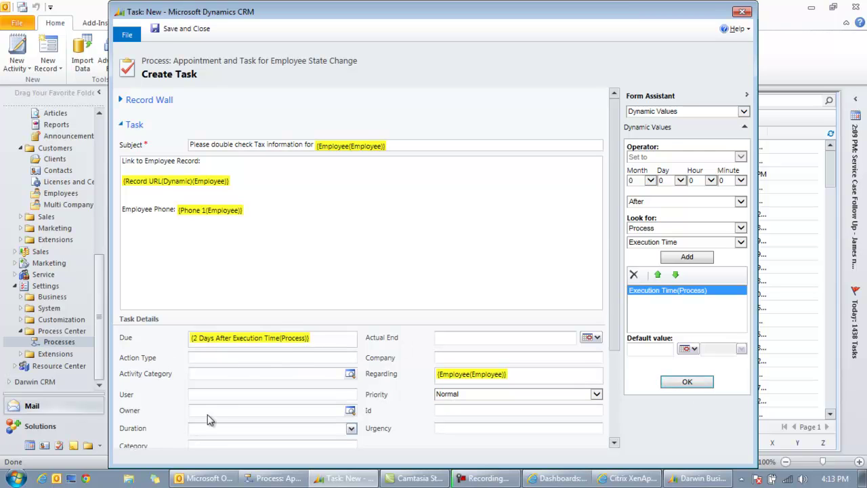
left_click(741, 242)
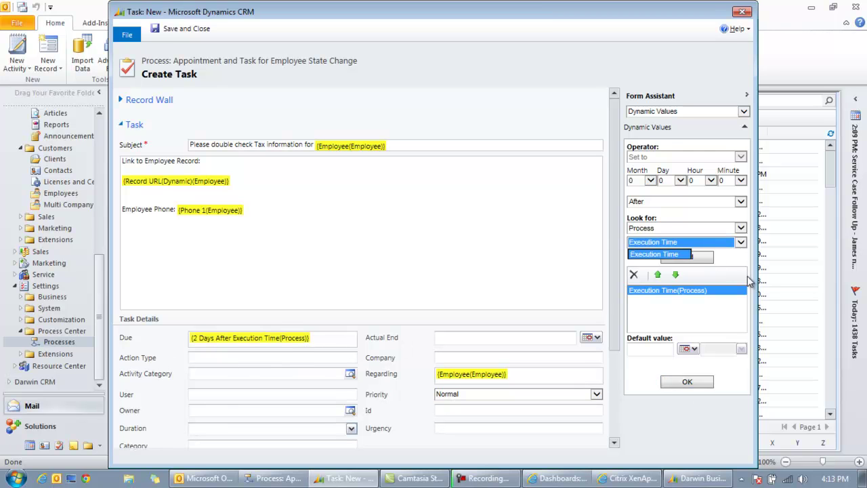
left_click(740, 228)
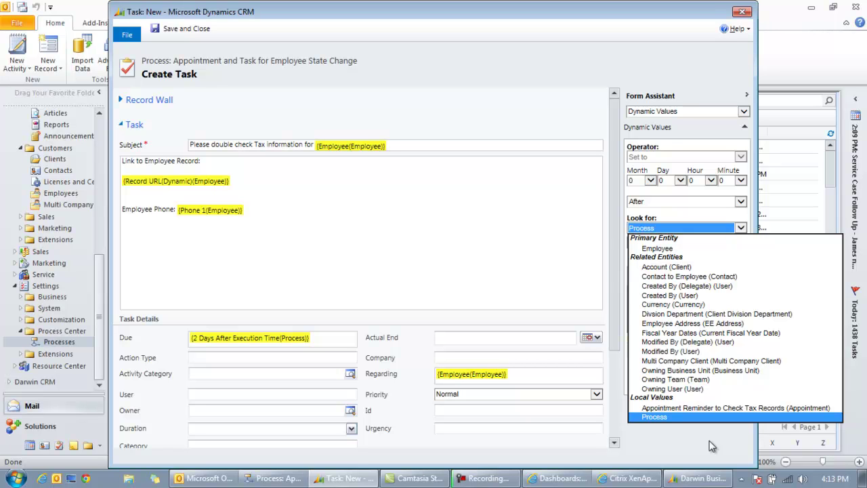
key("Return")
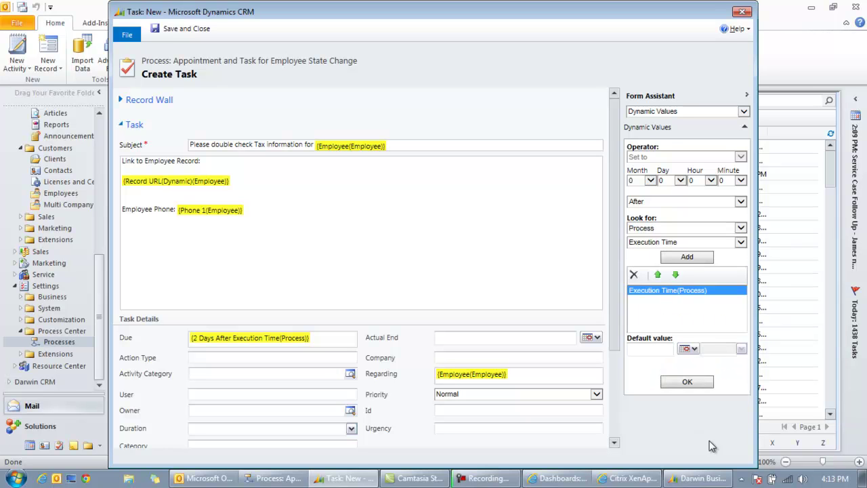
- Set the task Duration to 5 minutes
left_click(442, 431)
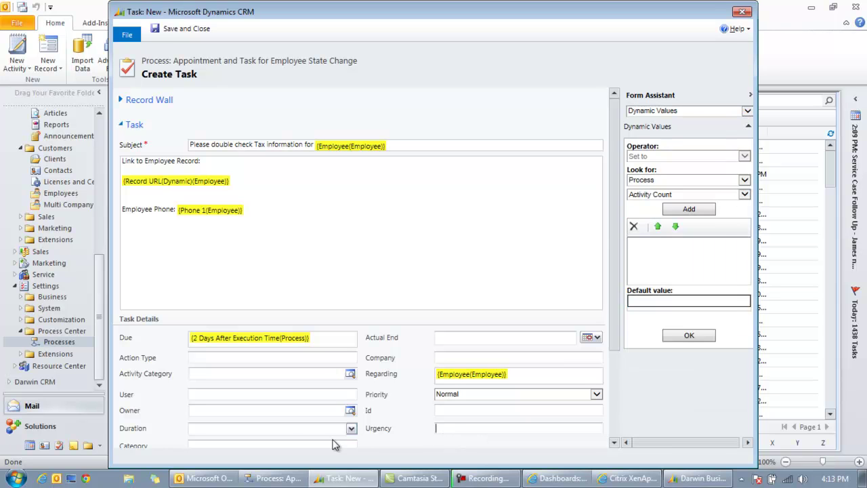
left_click(284, 429)
left_click(351, 429)
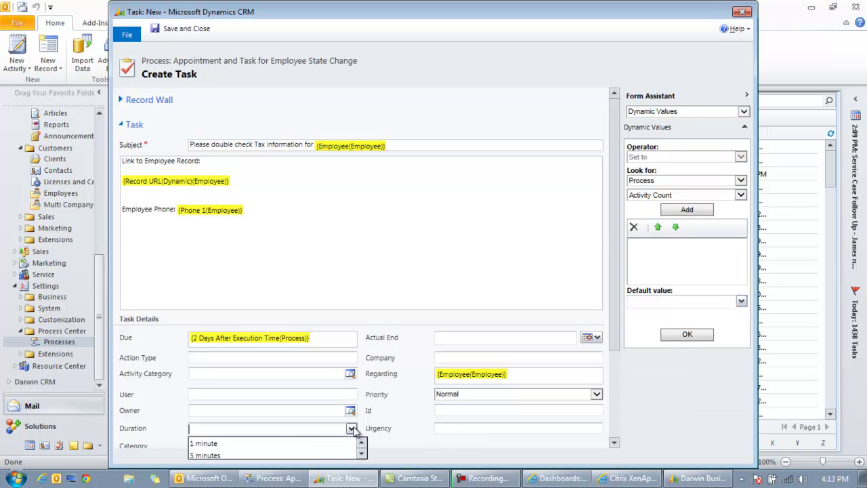
left_click(308, 458)
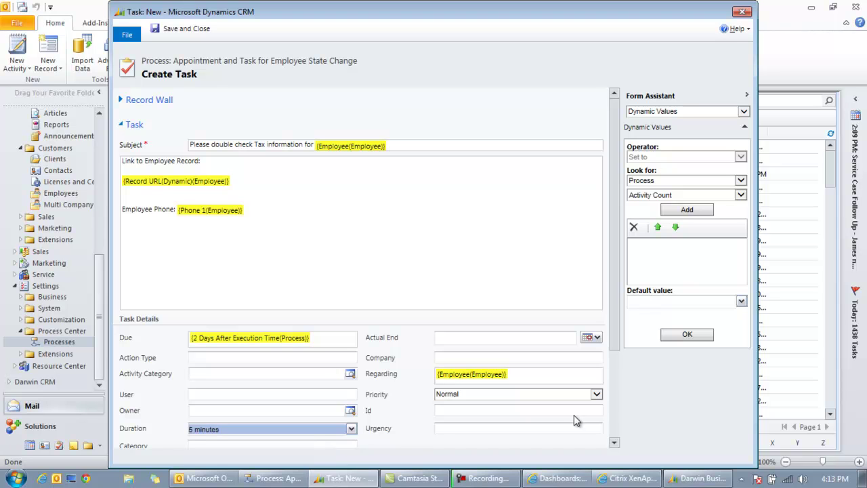
left_click_drag(613, 270, 614, 205)
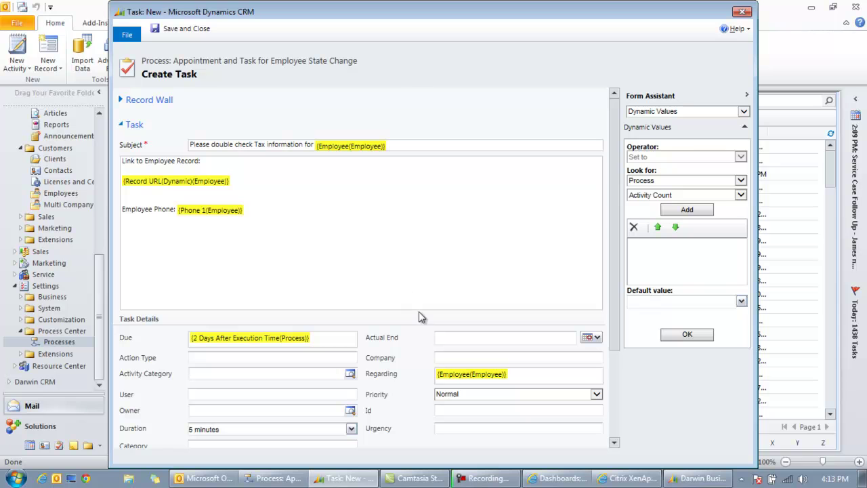
left_click(284, 412)
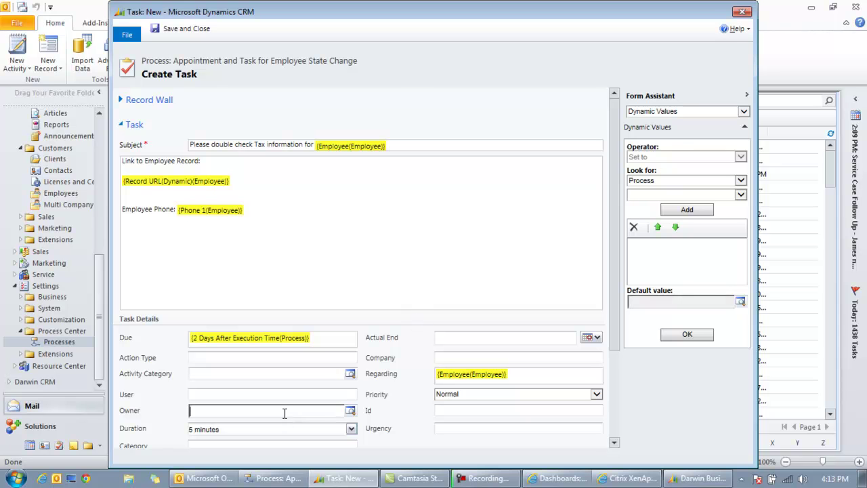
- Set the task Owner field to the dynamic Owner(Account (Client)) value
left_click(351, 411)
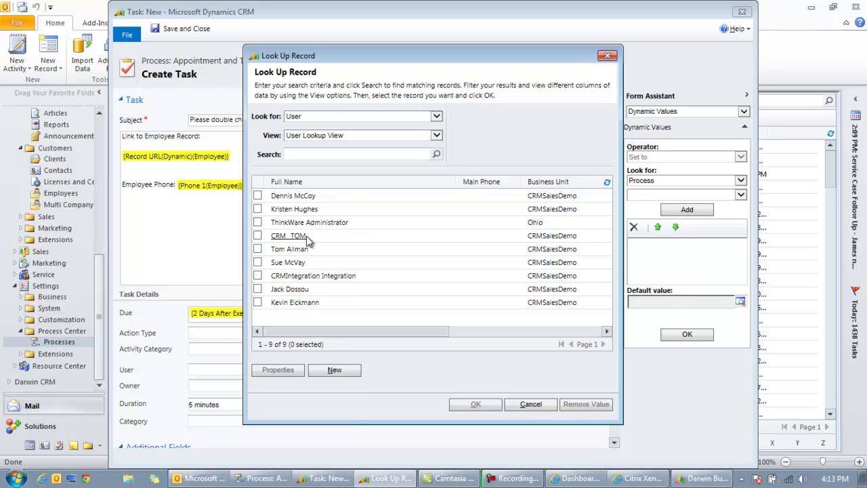
left_click(532, 405)
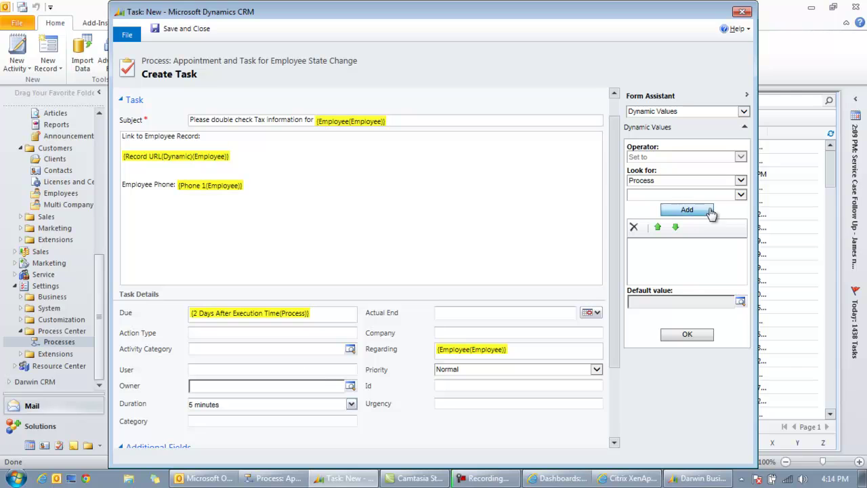
left_click(740, 181)
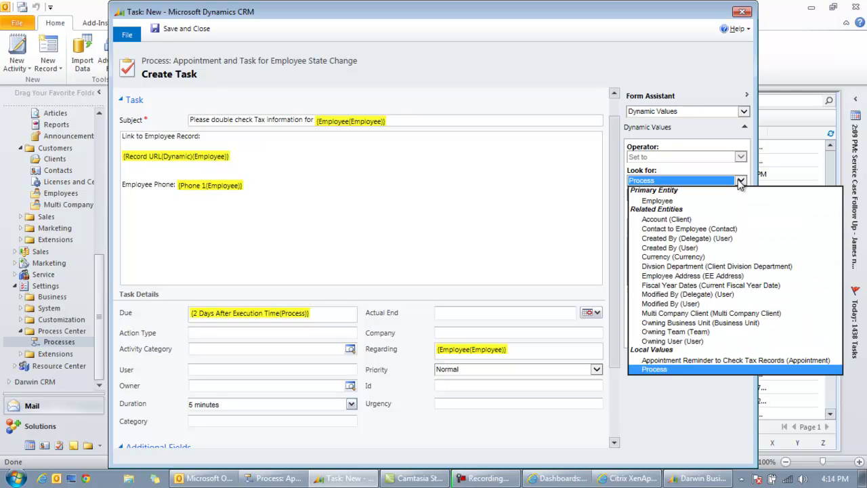
left_click(686, 219)
left_click(741, 195)
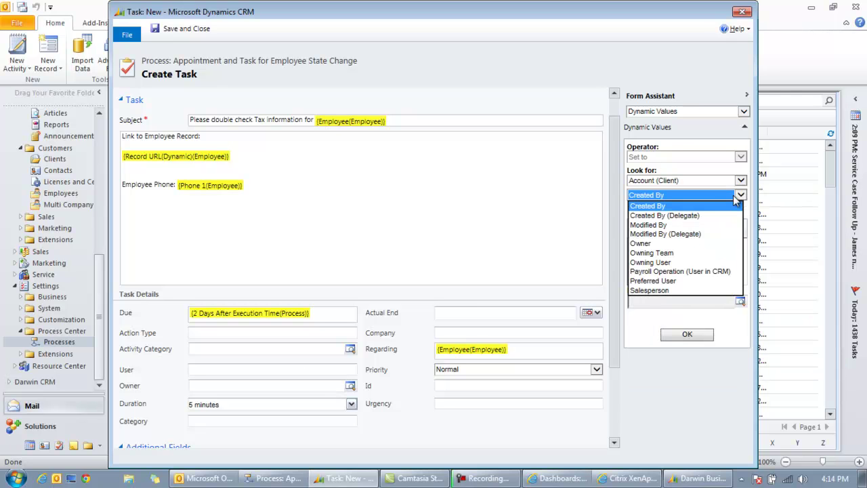
left_click(705, 265)
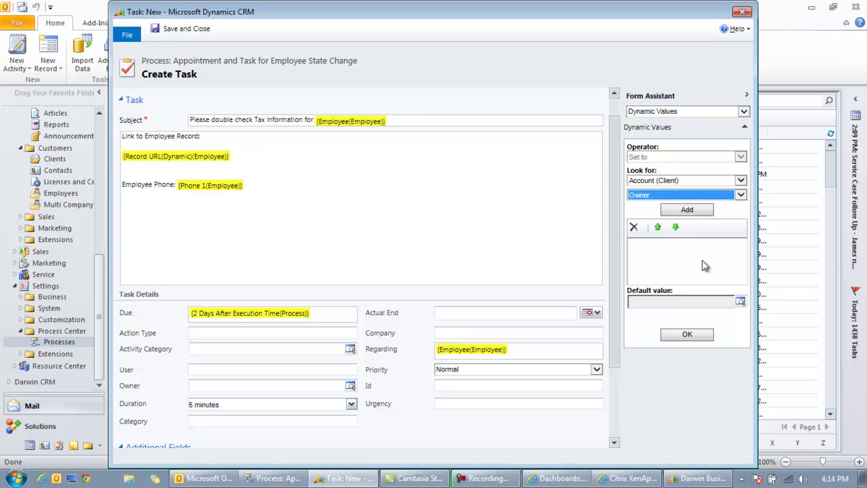
left_click(687, 209)
left_click(672, 244)
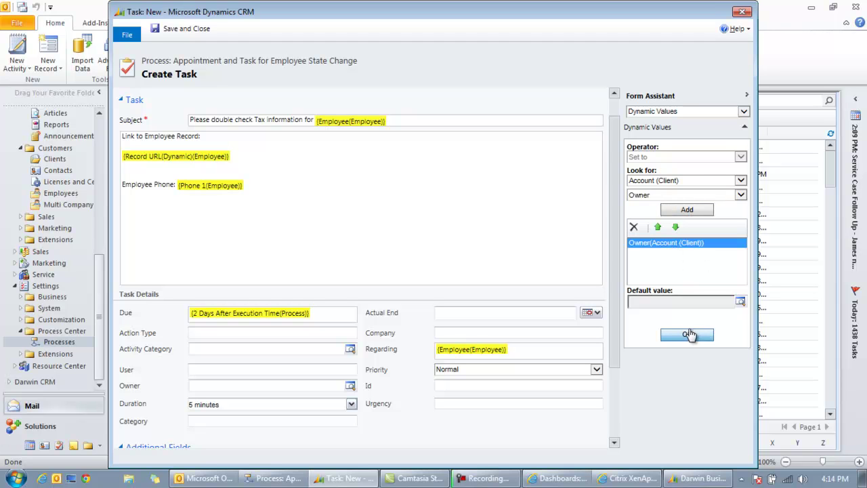
left_click(689, 335)
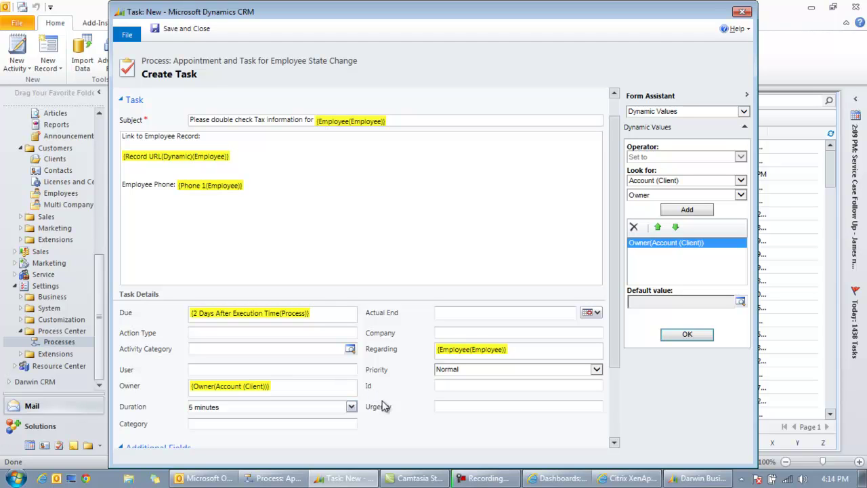
- Save the task step and activate the 'Appointment and Task for Employee State Change' workflow
left_click(181, 29)
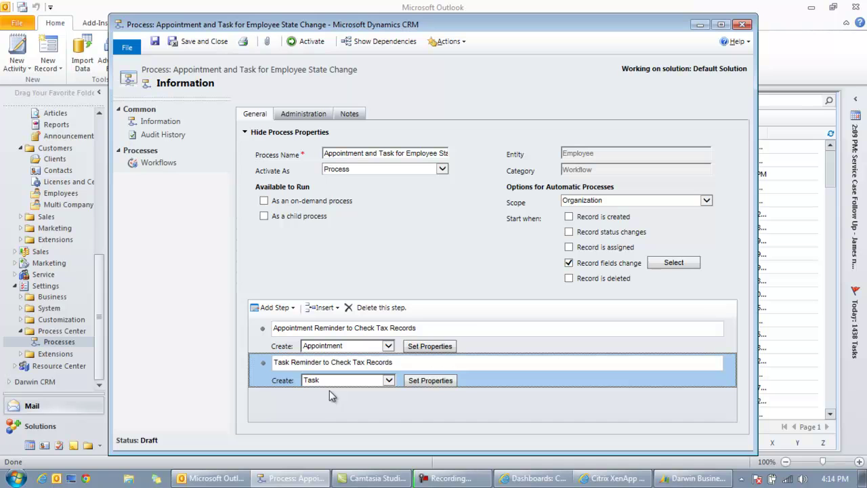
left_click(310, 42)
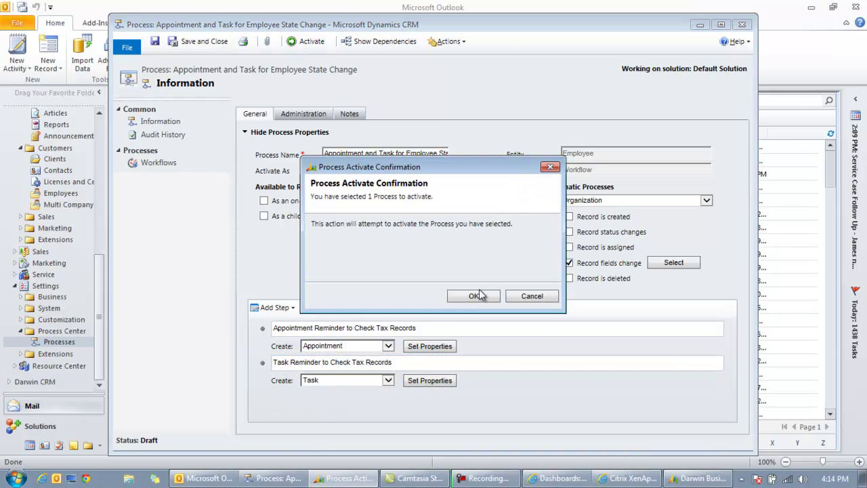
left_click(474, 296)
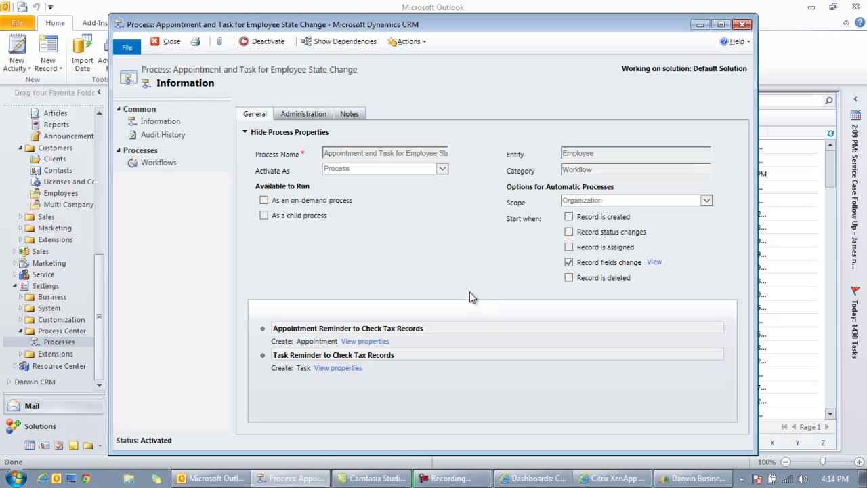
- In Darwin, change the client employee's State from OH to MI, save, and close both records
left_click(678, 477)
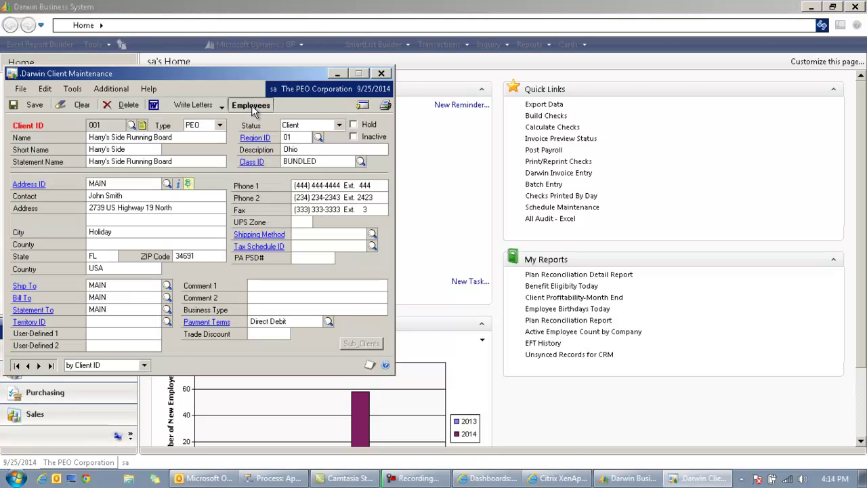
left_click(250, 104)
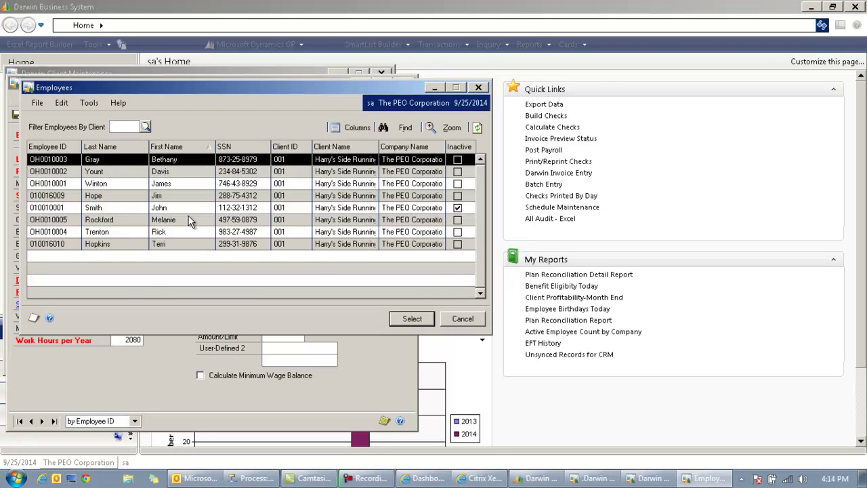
left_click(189, 221)
double_click(189, 221)
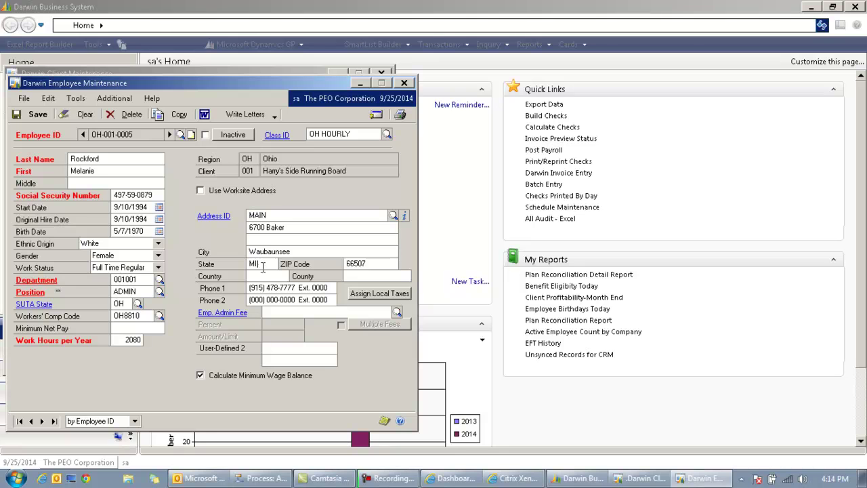
key("Tab")
left_click(37, 113)
left_click(405, 84)
left_click(381, 74)
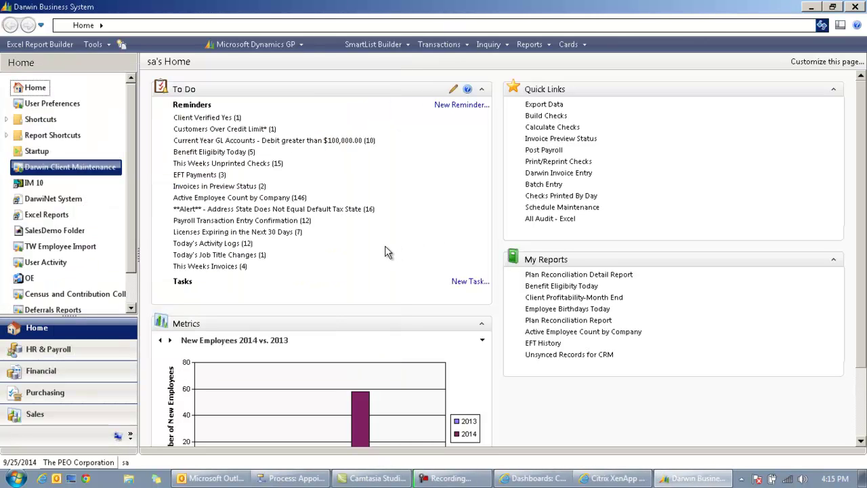
left_click(222, 248)
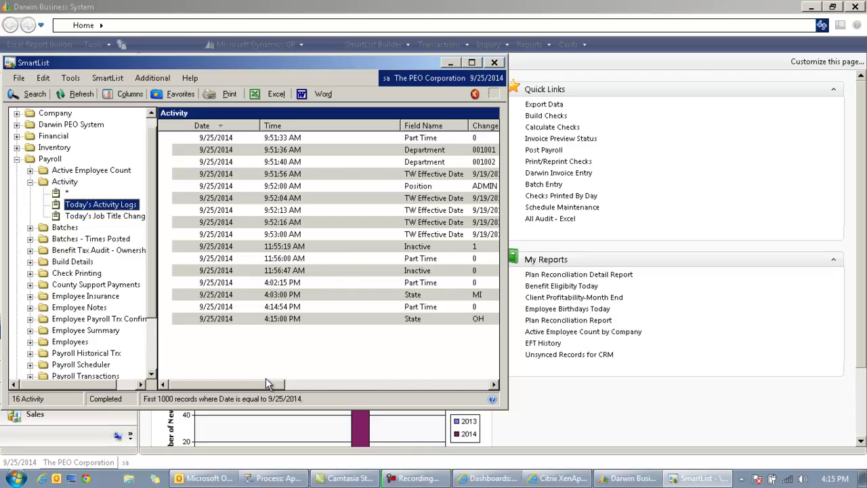
left_click_drag(271, 384, 193, 336)
left_click_drag(261, 387, 308, 385)
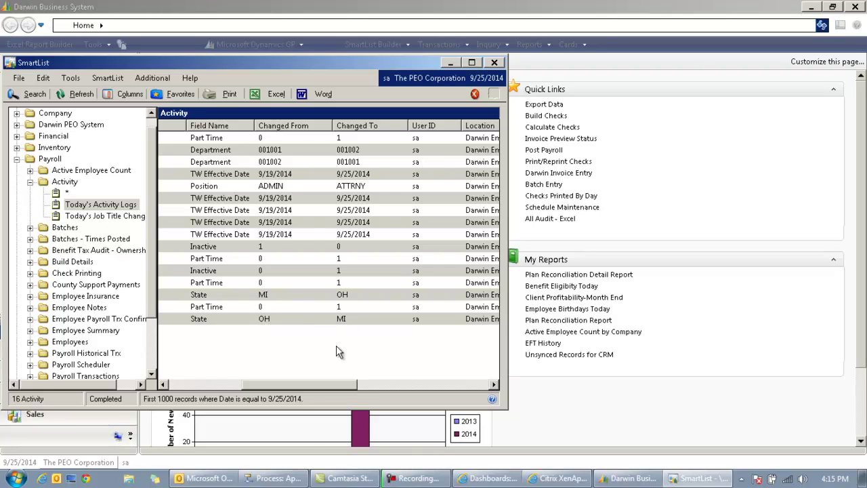
left_click_drag(334, 389, 446, 384)
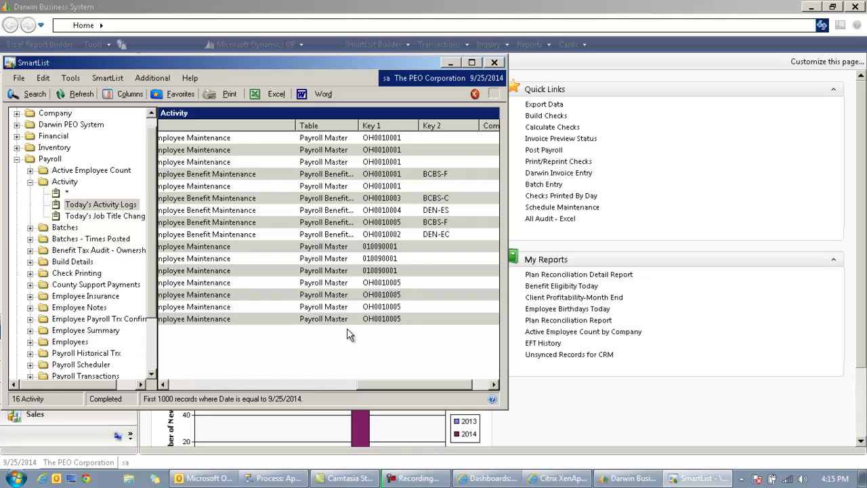
left_click(494, 62)
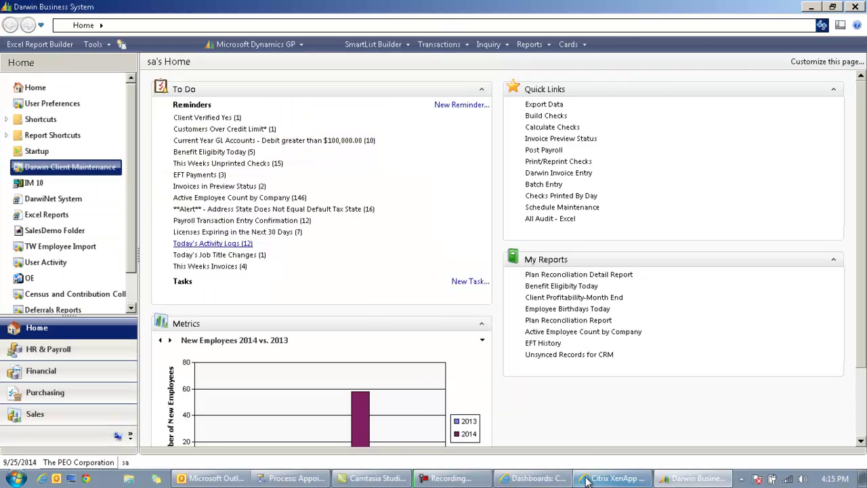
- Search the CRM employee list for the employee by first name and open the record
left_click(535, 479)
left_click(51, 325)
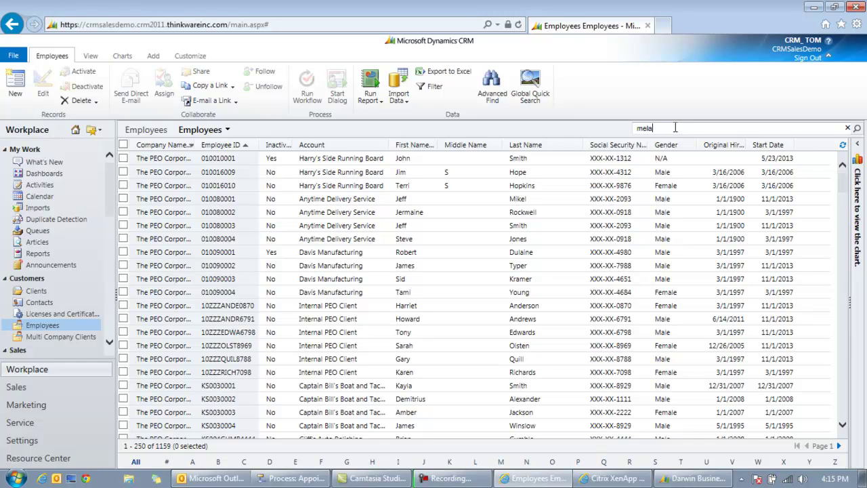
left_click(674, 128)
type("melanie")
key("Return")
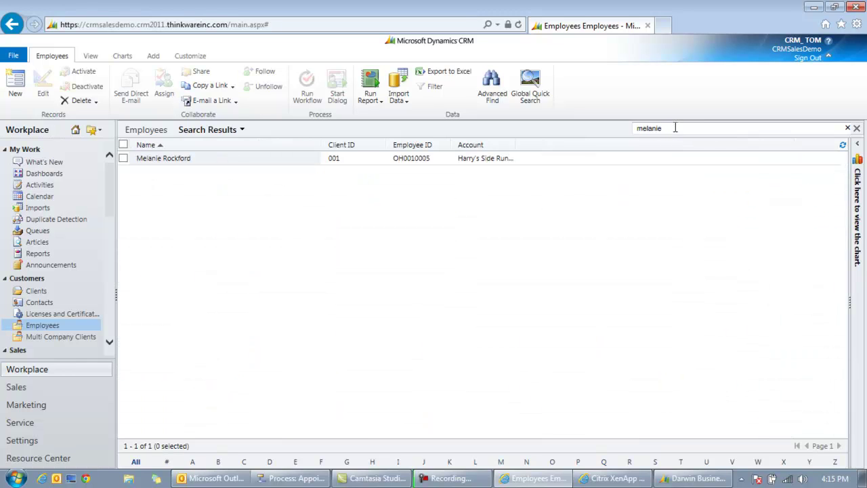
double_click(242, 162)
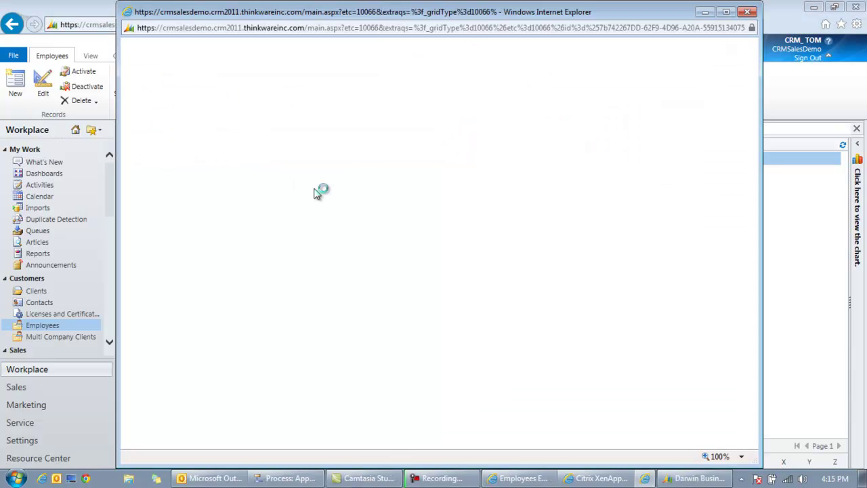
- Show the Workflows jobs run on the employee under Processes
scroll(551, 254, "down", 10)
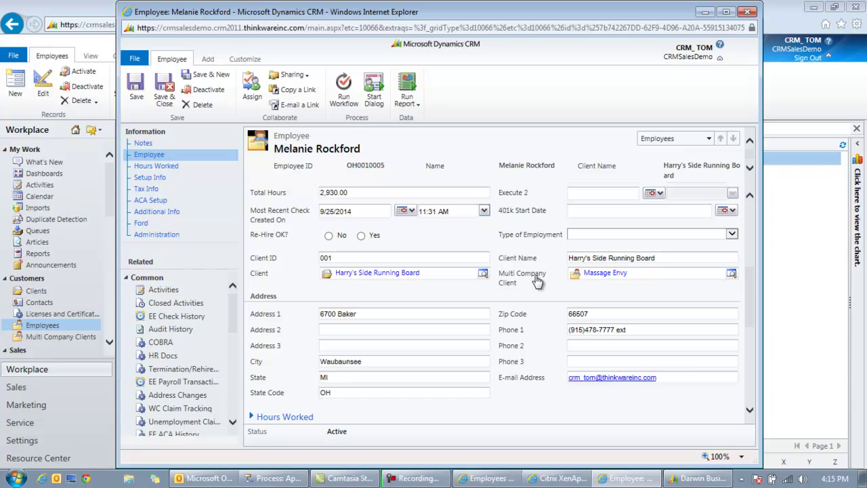
left_click(280, 377)
scroll(230, 312, "down", 5)
scroll(237, 306, "up", 5)
left_click_drag(236, 302, 229, 397)
left_click(181, 412)
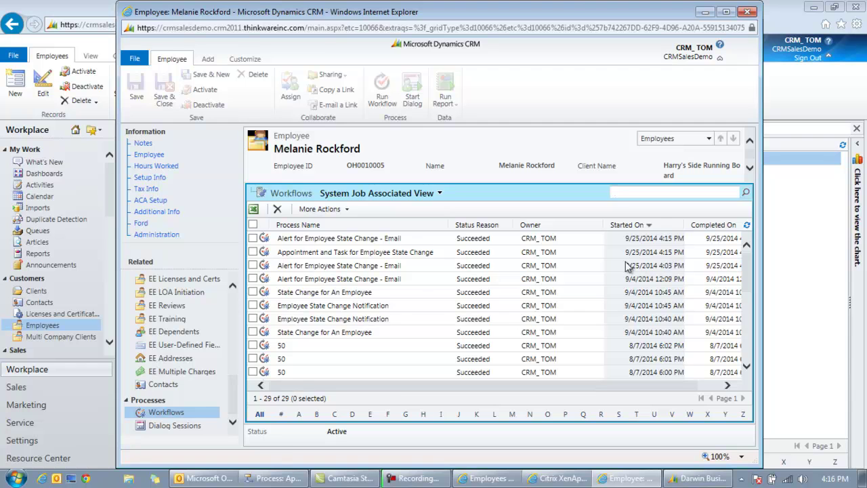
- Open the State Change workflow job and check the appointment it created
left_click(392, 254)
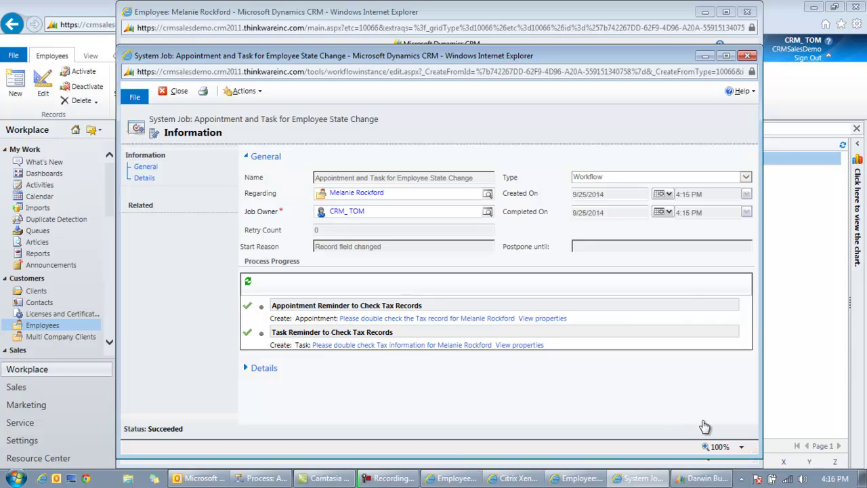
left_click(398, 319)
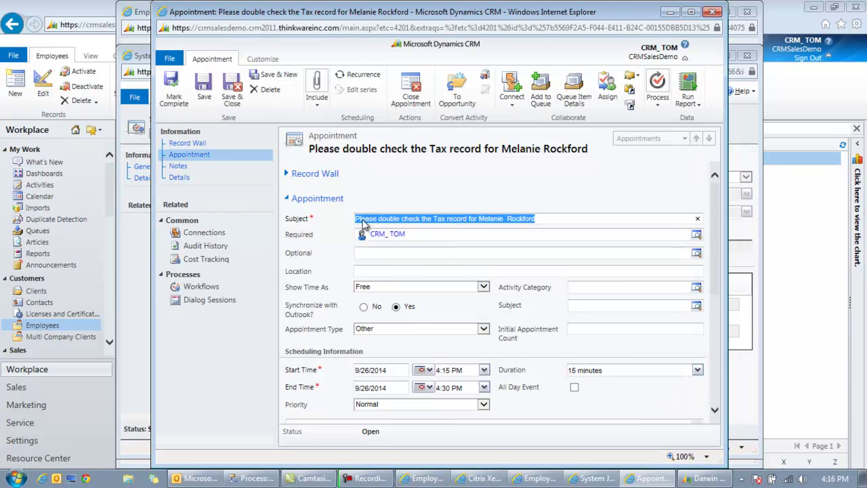
scroll(366, 257, "down", 5)
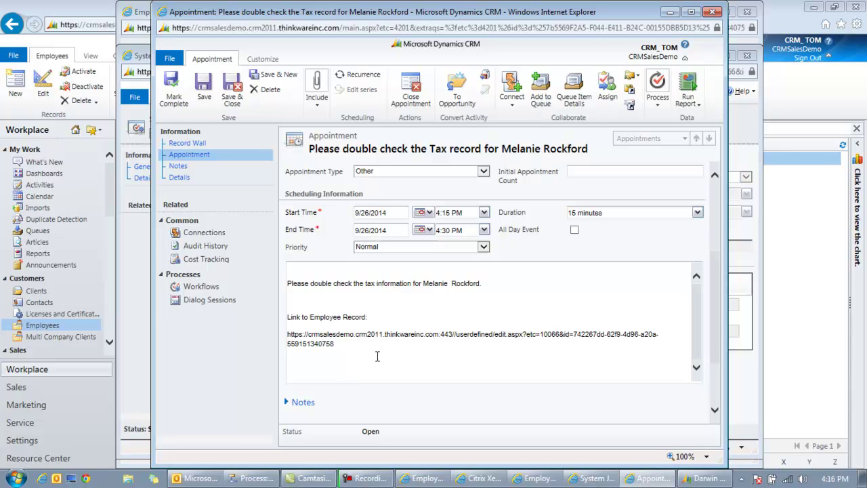
left_click(713, 11)
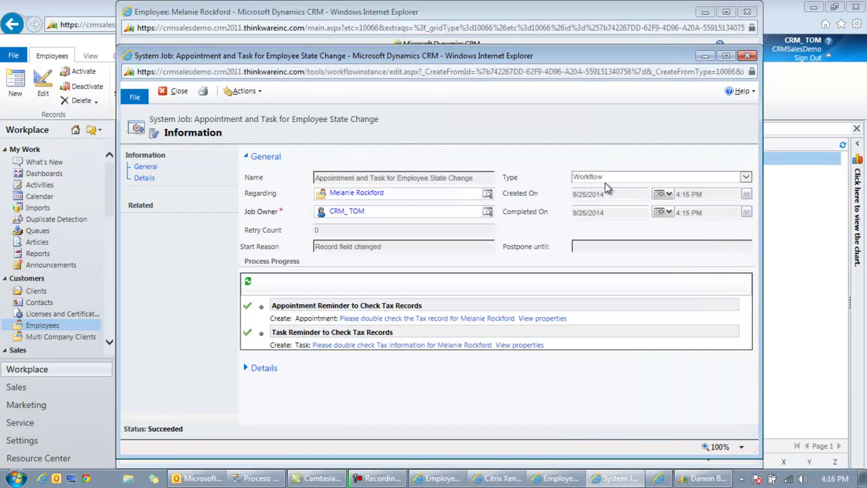
- Check the workflow-created task, then close the task and system job windows
left_click(397, 345)
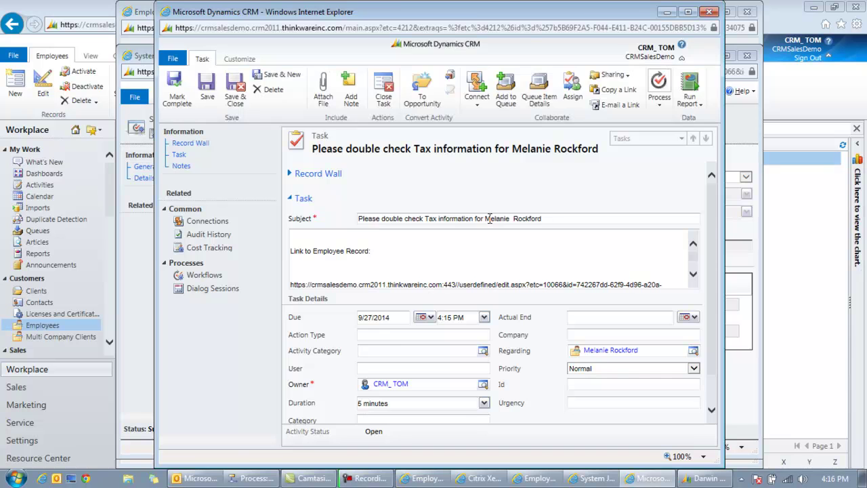
scroll(529, 233, "down", 1)
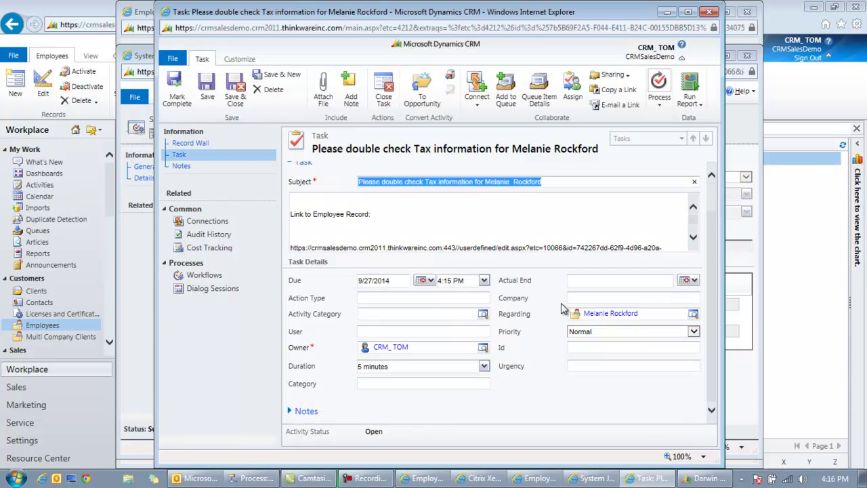
scroll(560, 309, "up", 1)
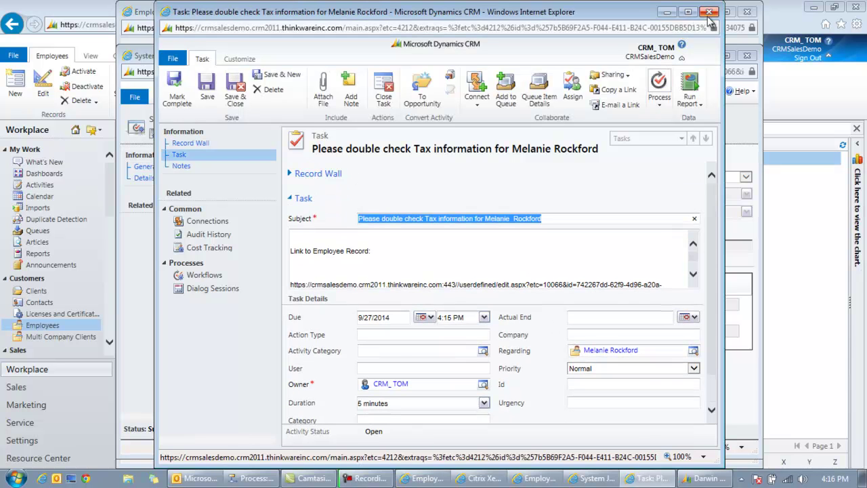
left_click(709, 13)
left_click(746, 11)
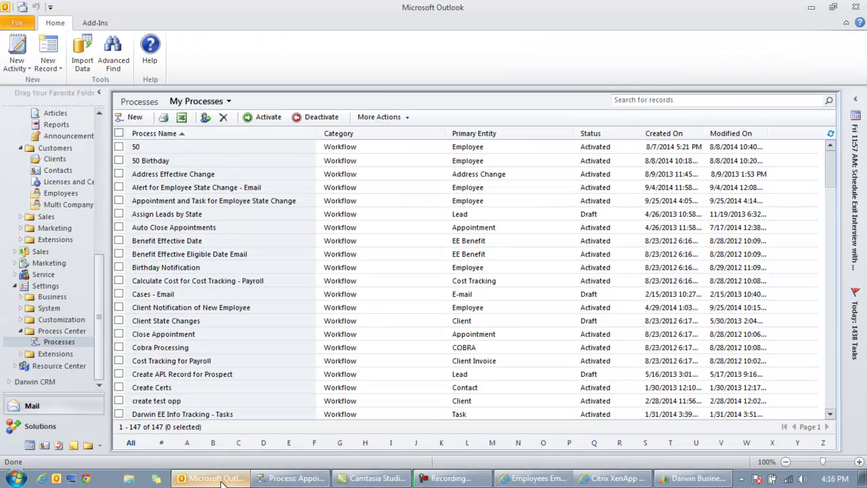
- Open the 4:15 PM appointment on Friday, 26 September 2014 from the Outlook calendar
left_click(29, 445)
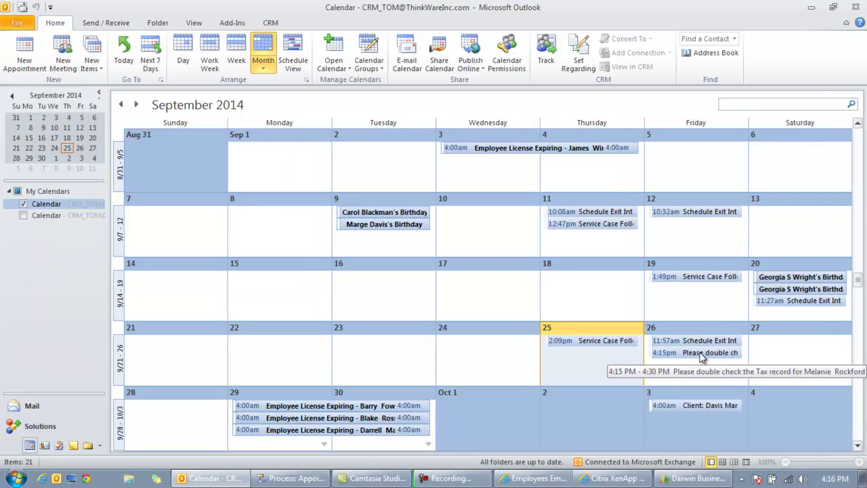
double_click(703, 353)
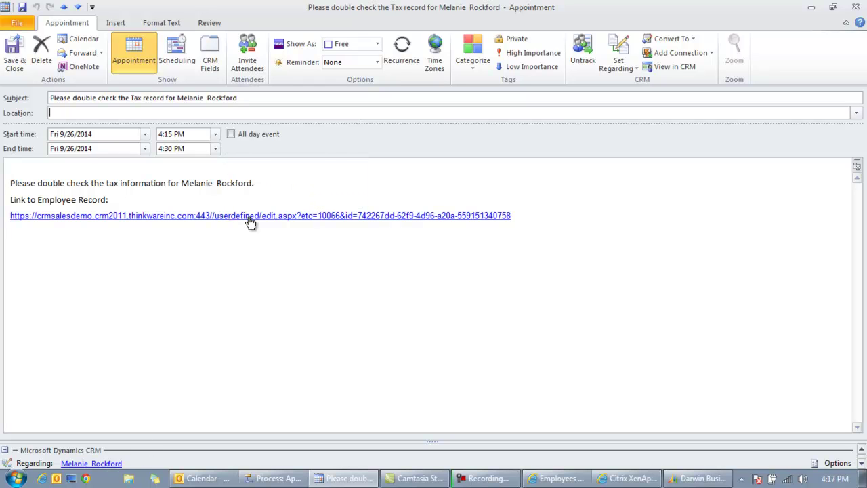
- Follow the appointment's employee record link and sign in with the saved user name
left_click(250, 217)
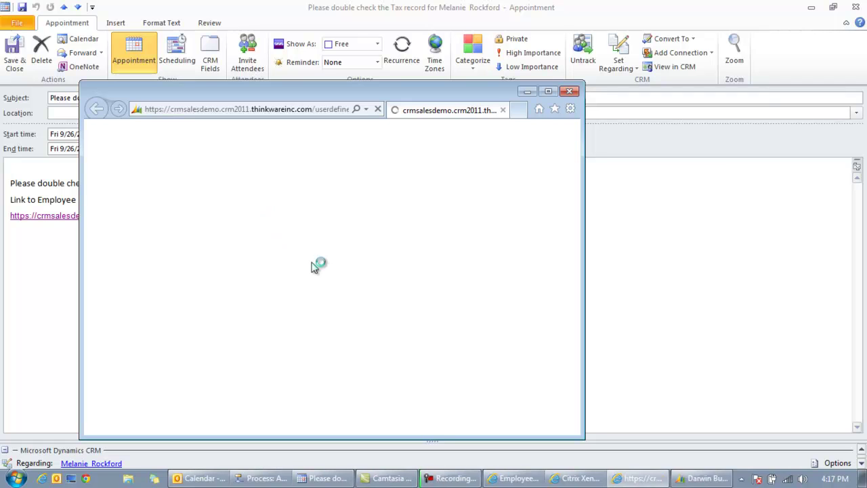
left_click(286, 220)
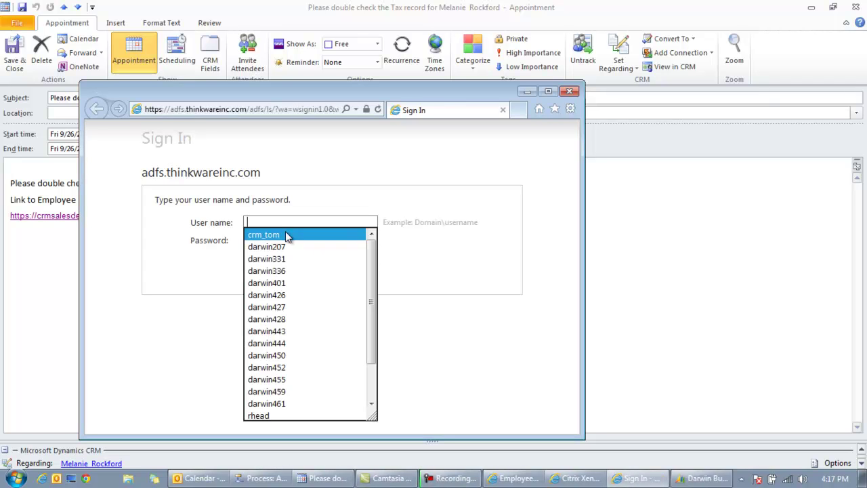
left_click(285, 232)
left_click(359, 272)
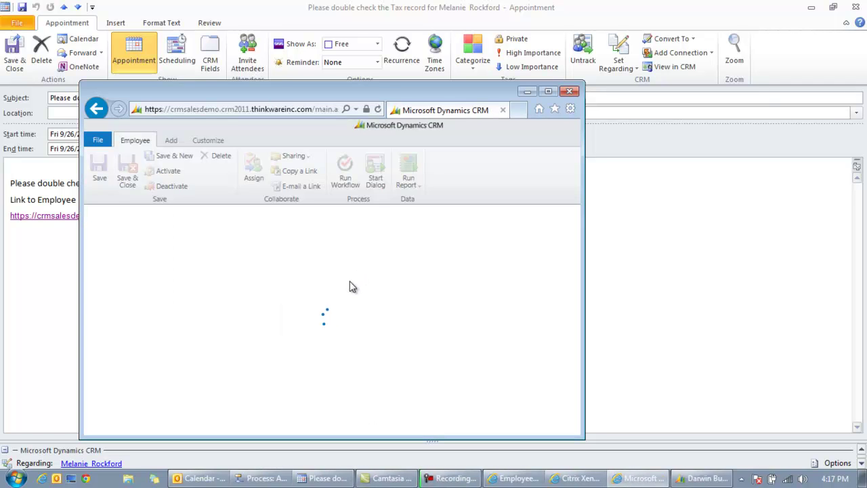
- Maximize the CRM window and scroll through the employee's details
left_click(548, 91)
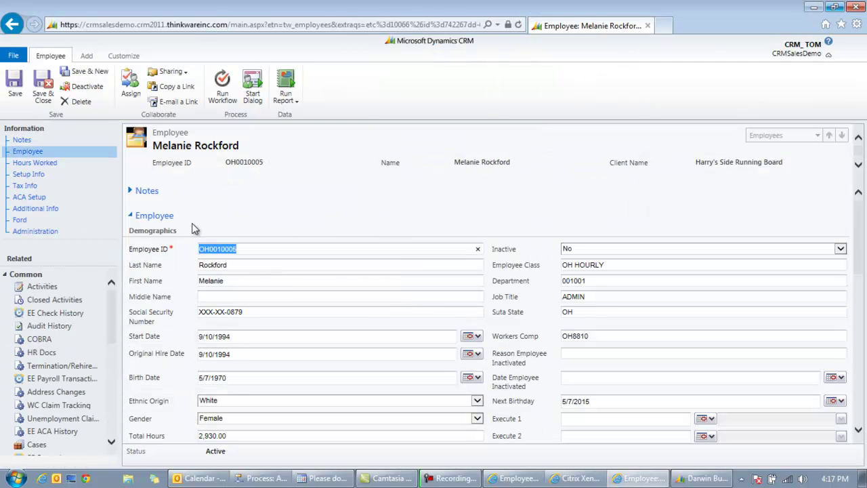
scroll(481, 228, "down", 1)
scroll(479, 237, "down", 3)
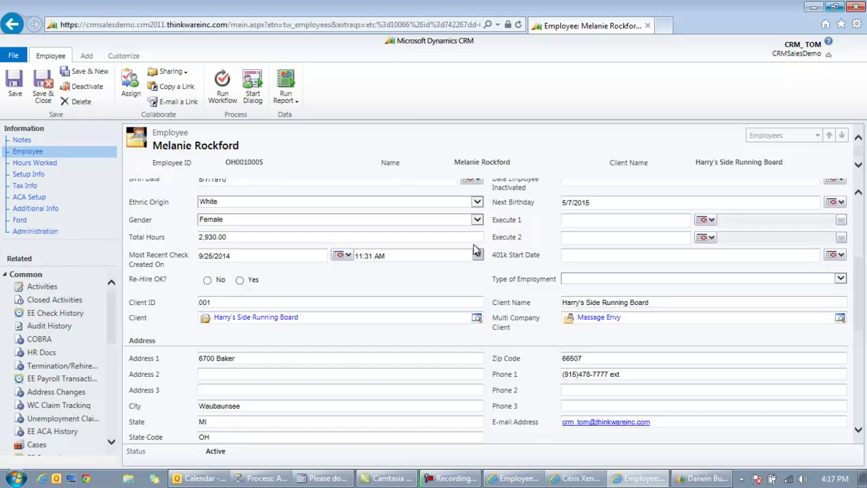
scroll(470, 246, "down", 1)
scroll(472, 253, "up", 2)
scroll(470, 257, "down", 5)
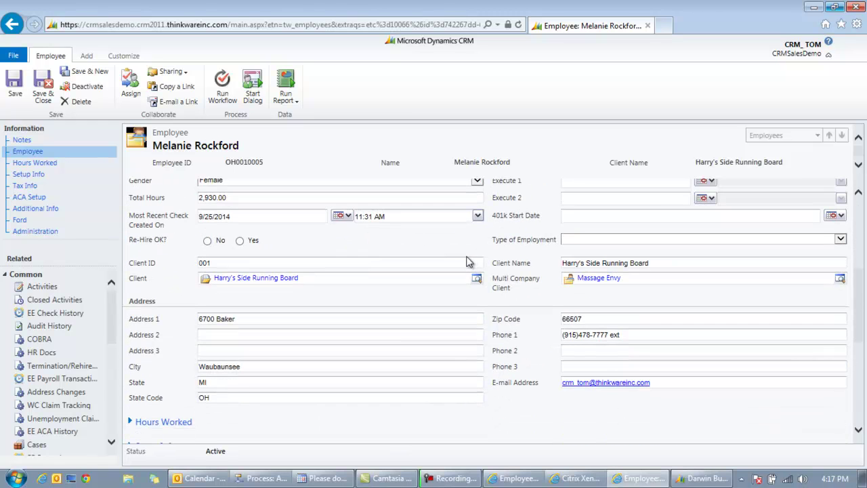
scroll(466, 180, "up", 3)
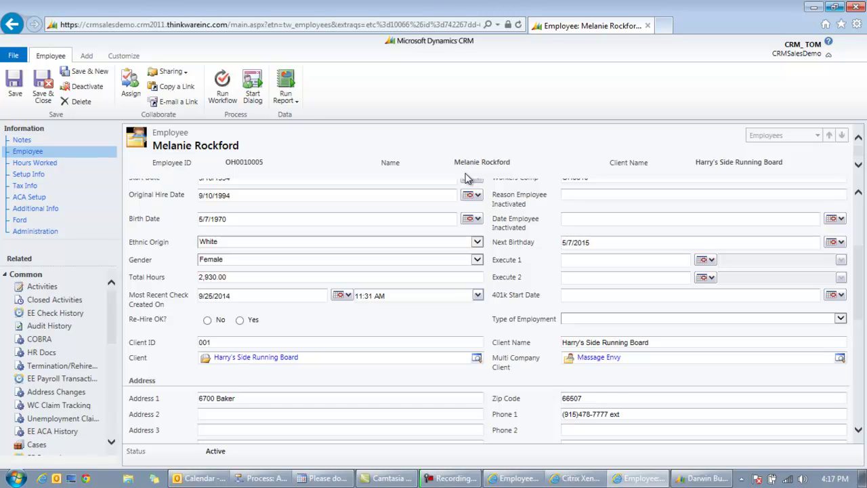
scroll(464, 178, "up", 6)
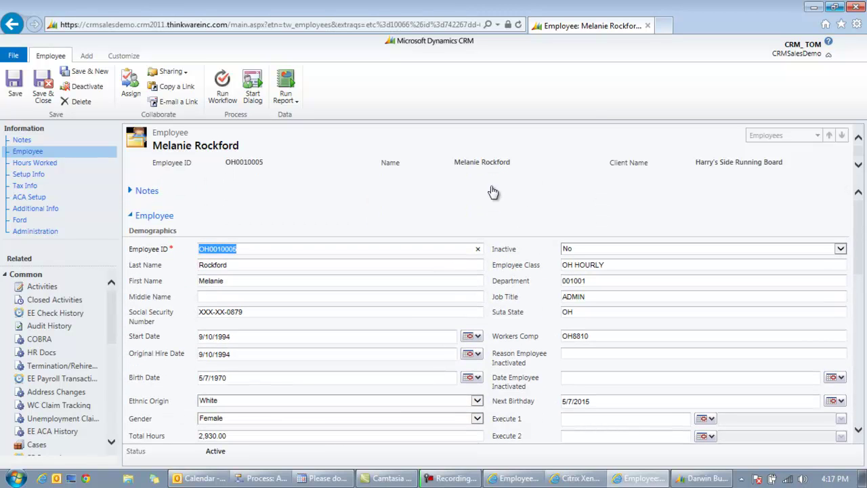
- Show the employee's Open Activities sorted by Subject, descending, so the tax items lead
left_click(42, 286)
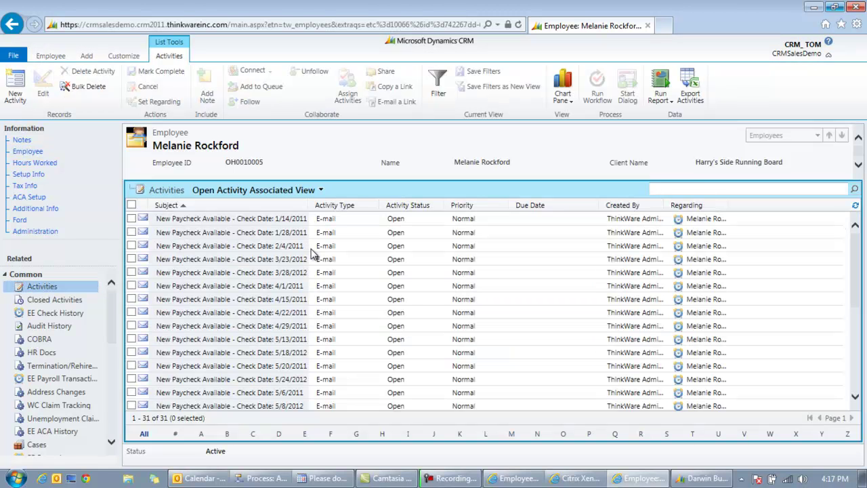
left_click(248, 205)
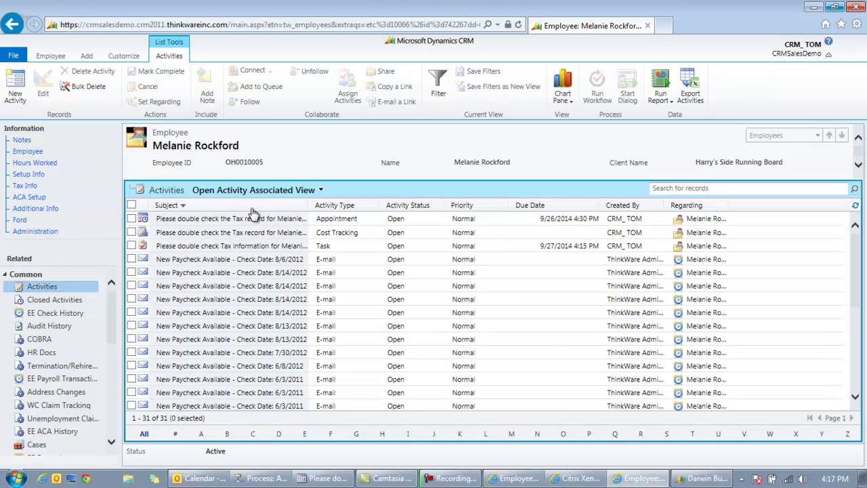